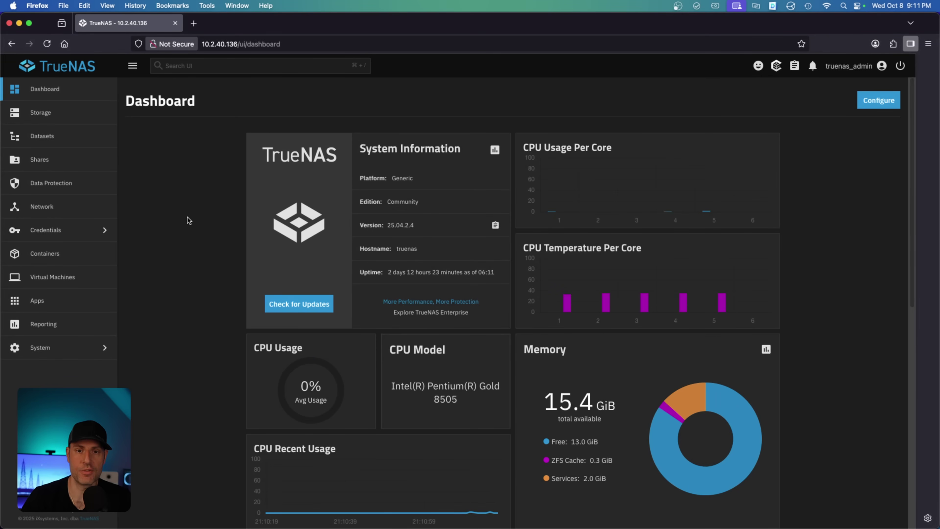
- Open a new-user form under Credentials > Users and read the Auxiliary Groups help
left_click(89, 230)
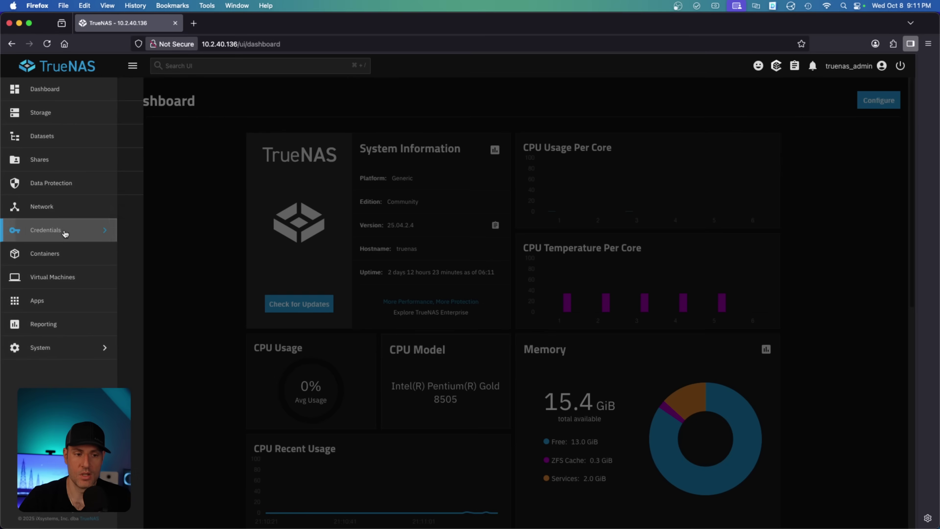
left_click(193, 97)
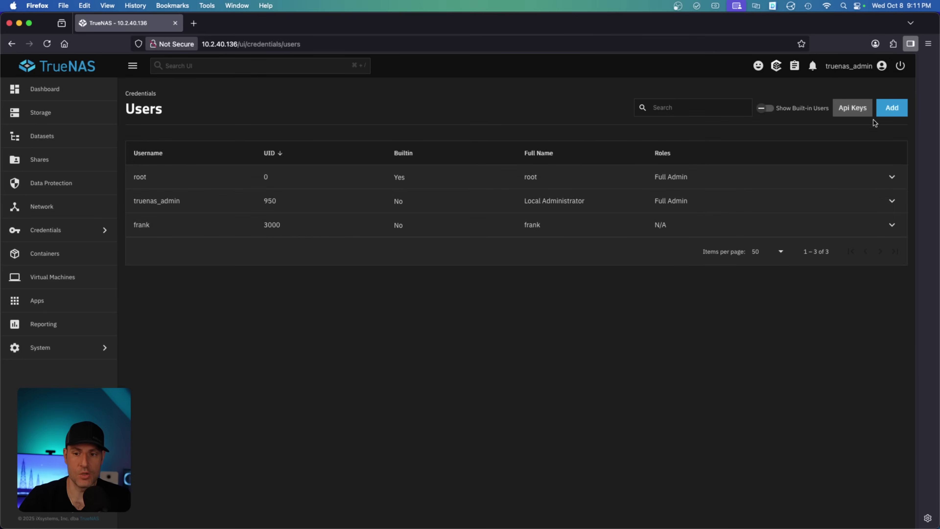
left_click(892, 108)
scroll(684, 307, "down", 1)
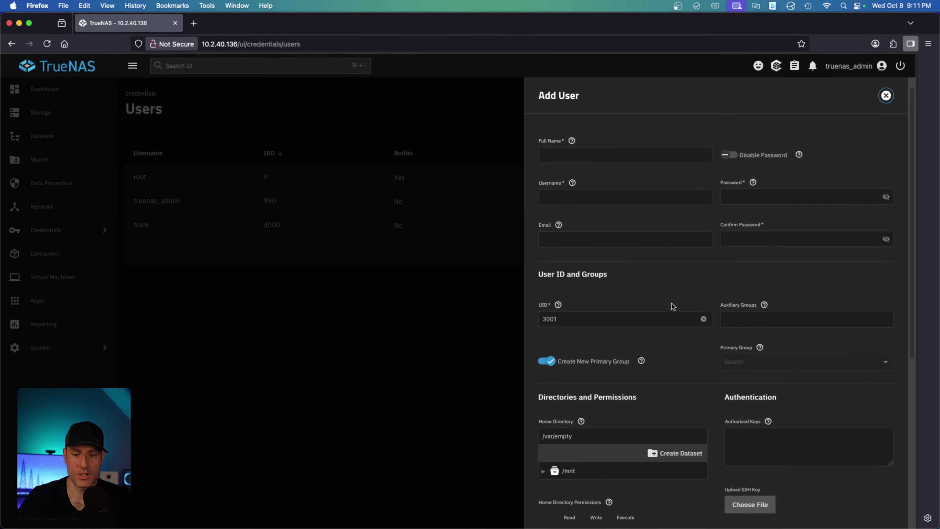
left_click(765, 307)
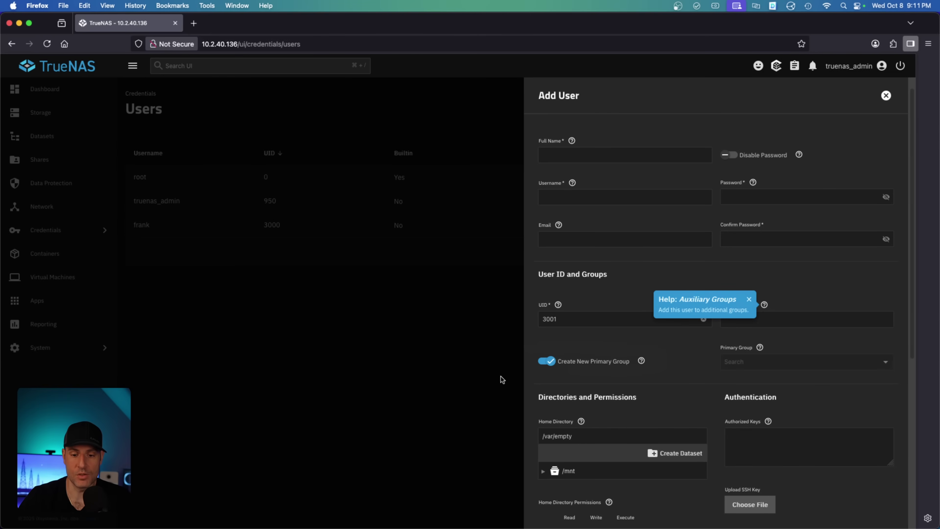
left_click(662, 355)
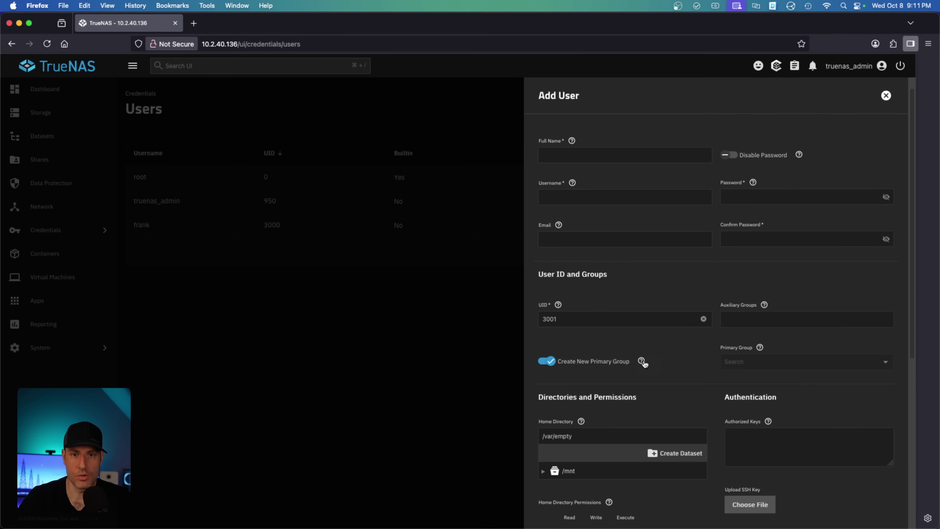
- Try adding sys and daemon as auxiliary groups, remove them, and discard the unsaved user
left_click(768, 320)
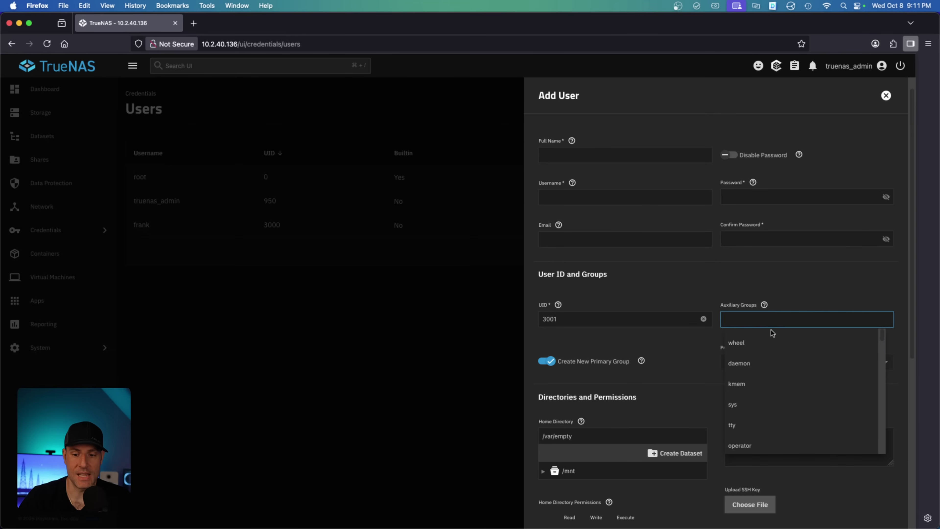
left_click(749, 401)
left_click(769, 322)
left_click(769, 404)
left_click(792, 322)
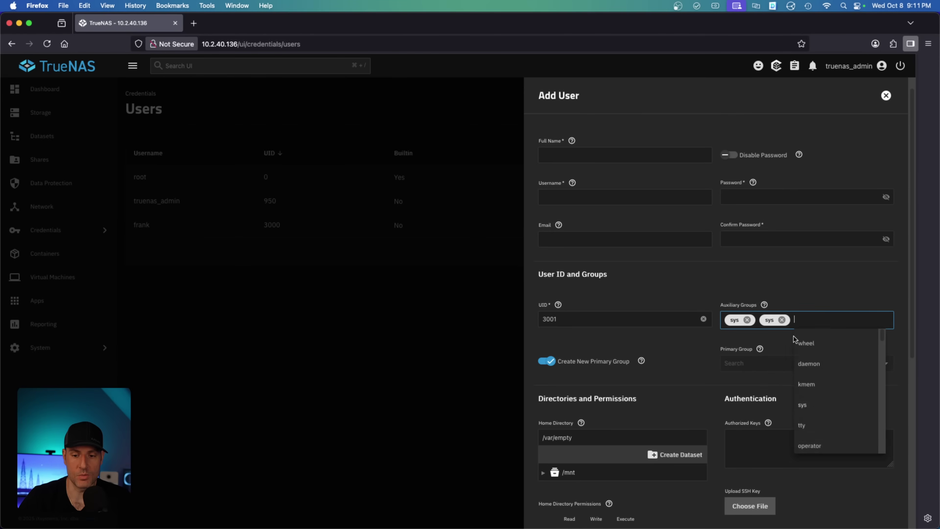
left_click(808, 364)
left_click(829, 320)
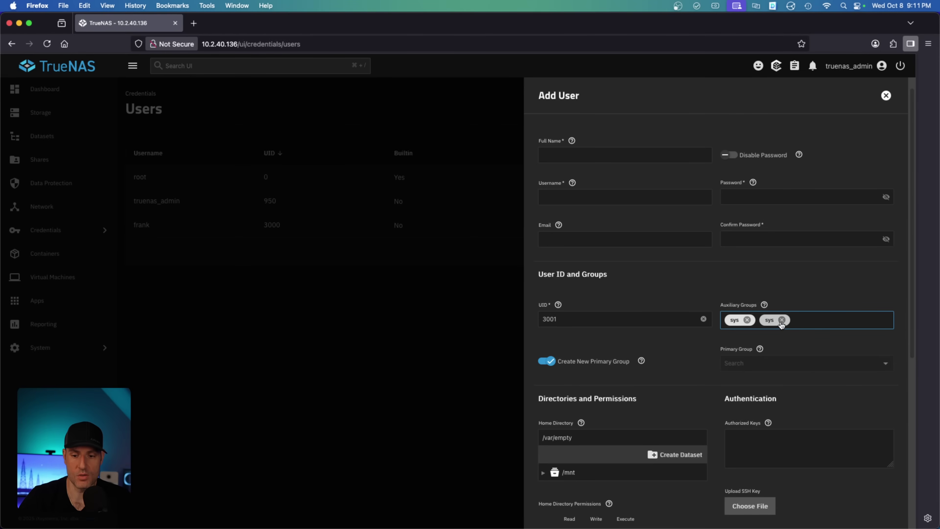
left_click(782, 320)
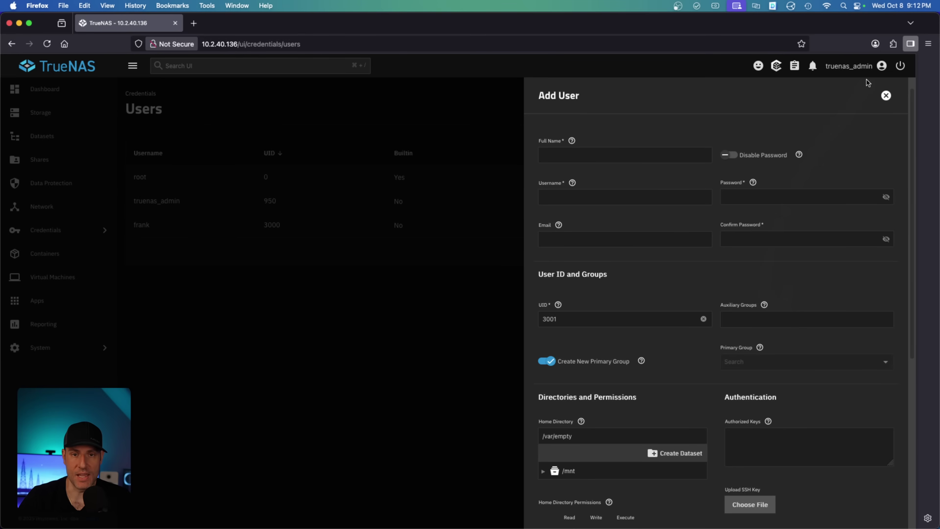
left_click(886, 95)
left_click(520, 324)
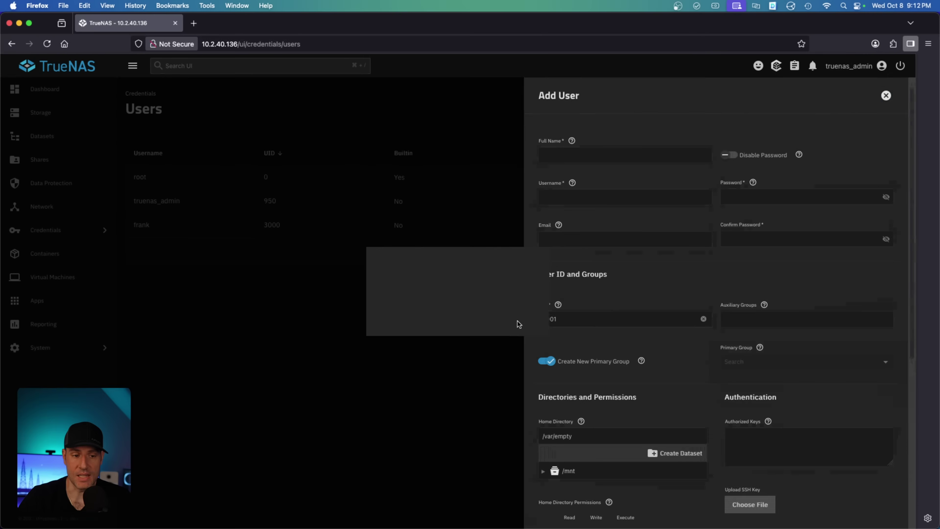
- With built-in groups hidden, create a new group named media
left_click(99, 231)
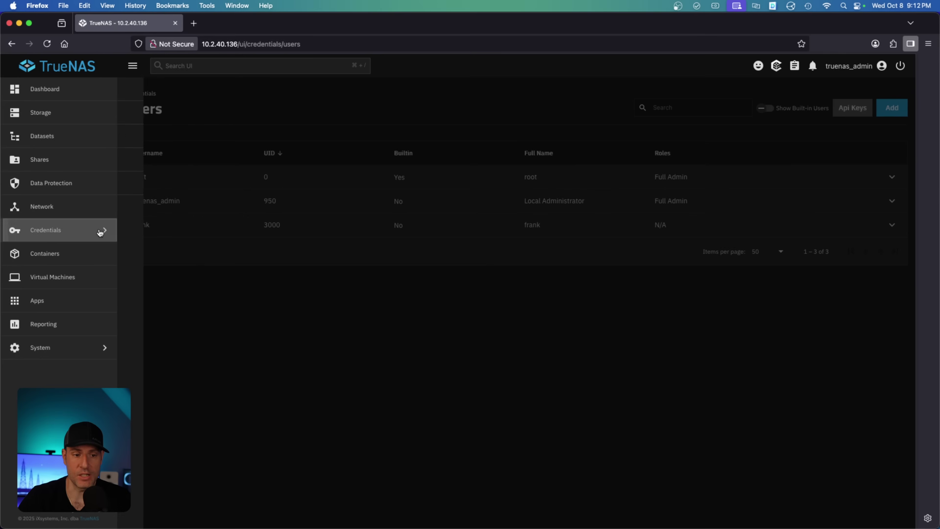
left_click(151, 111)
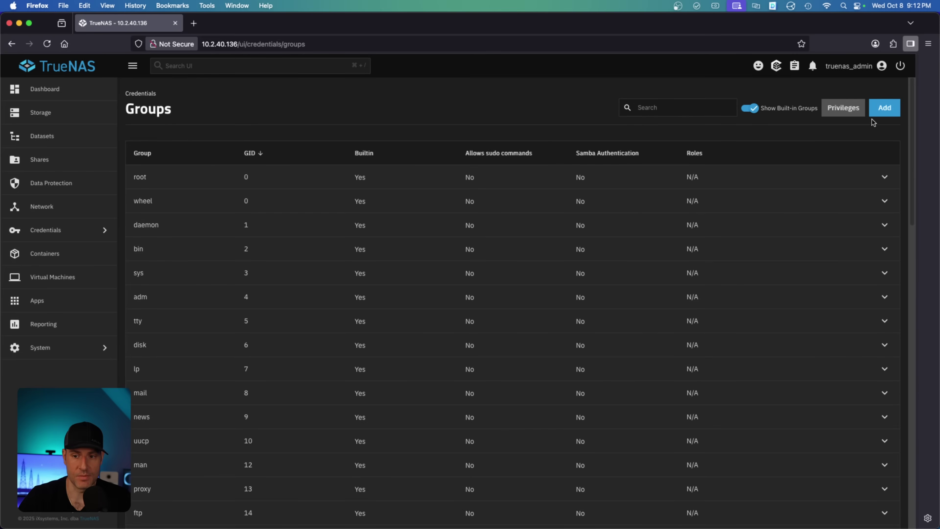
left_click(749, 108)
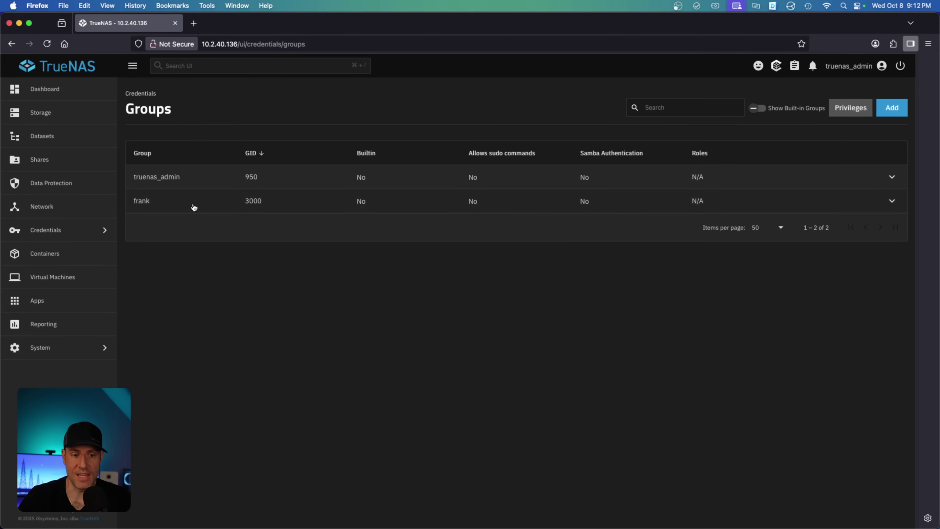
left_click(879, 117)
left_click(748, 204)
type("media")
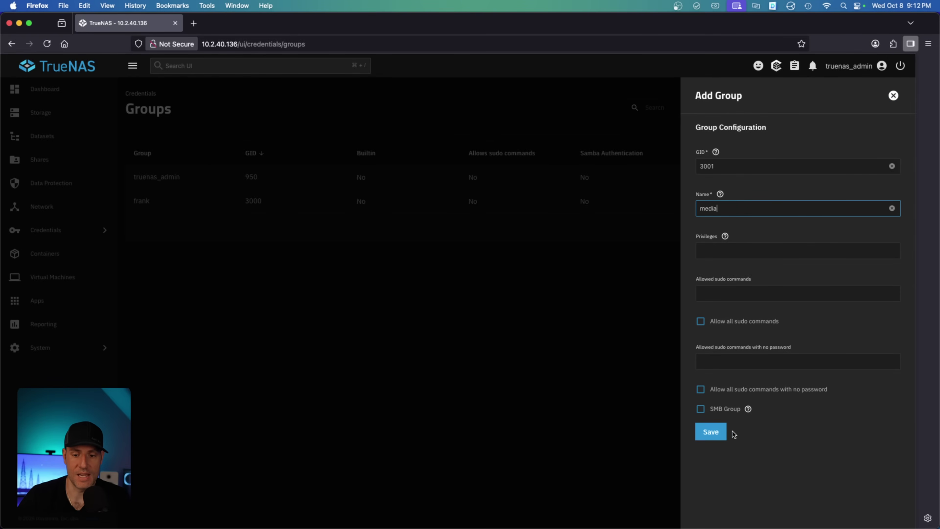
left_click(712, 431)
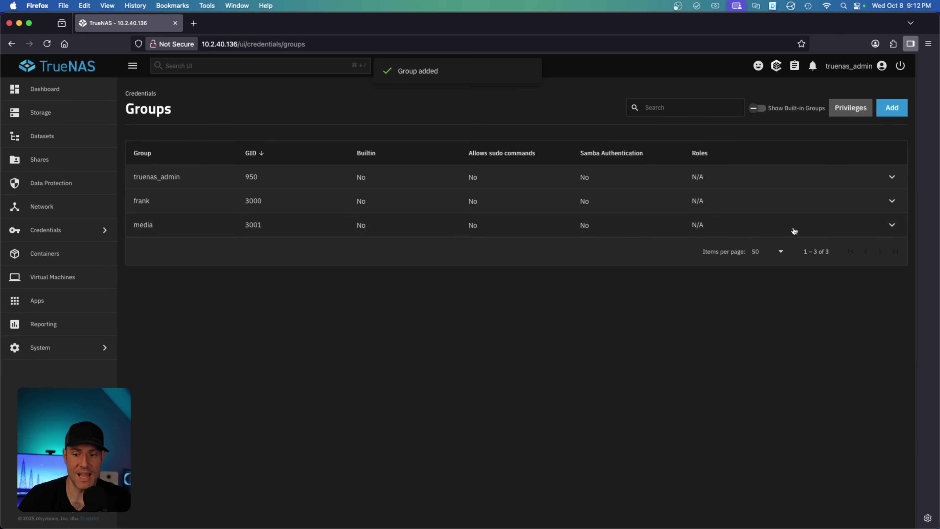
- Expand the media group, view its members, and return to the groups list
left_click(793, 231)
left_click(159, 251)
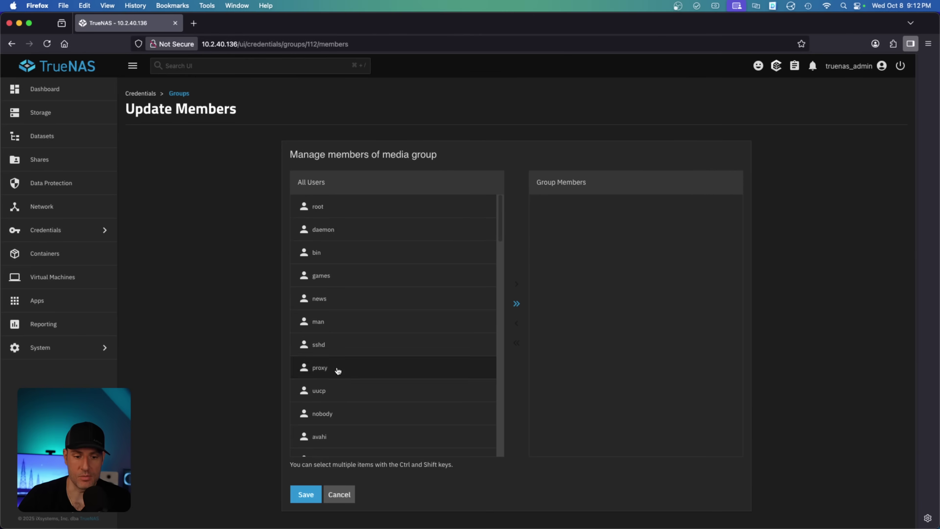
left_click(306, 494)
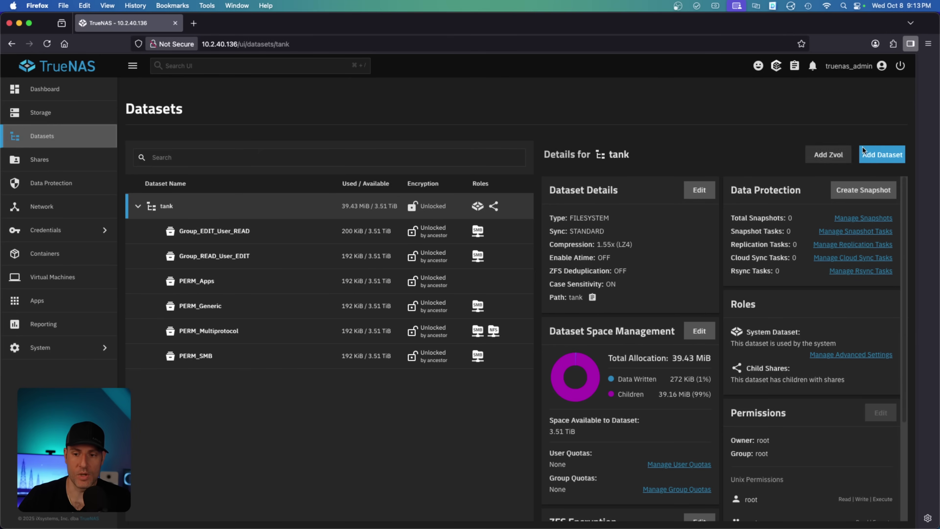
- In a new dataset form under tank, compare the Multiprotocol and SMB dataset presets
left_click(890, 150)
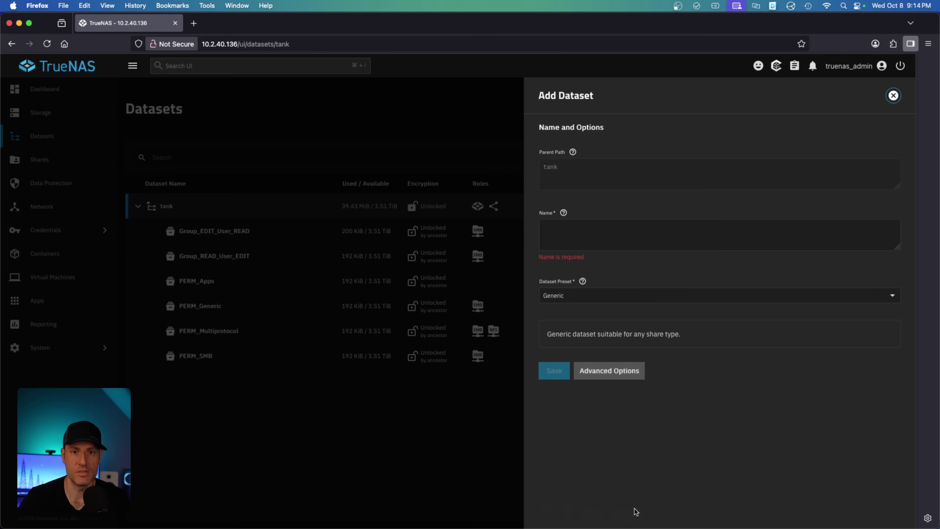
left_click(601, 294)
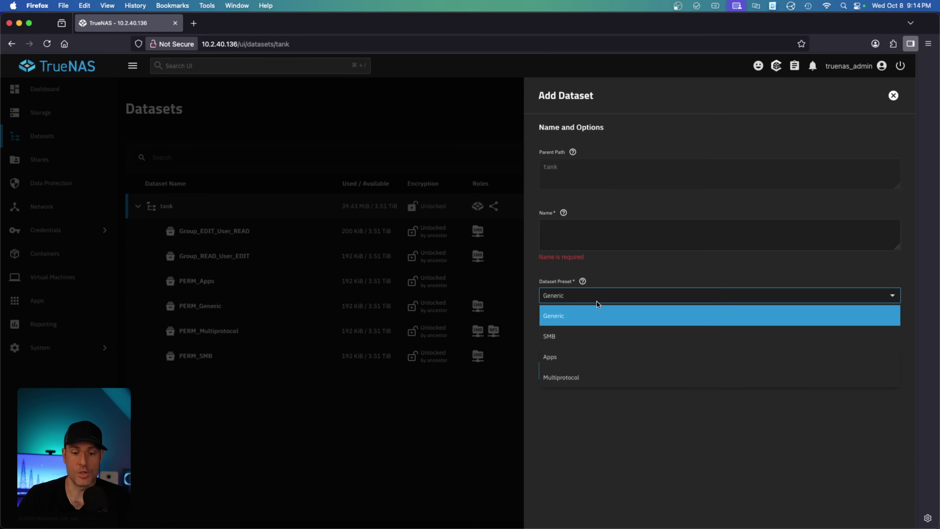
left_click(574, 377)
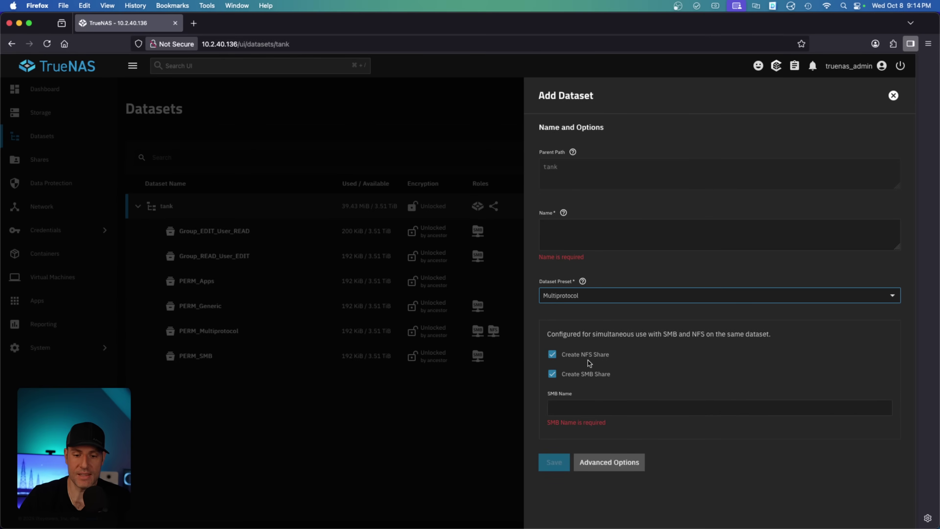
left_click(582, 295)
left_click(584, 340)
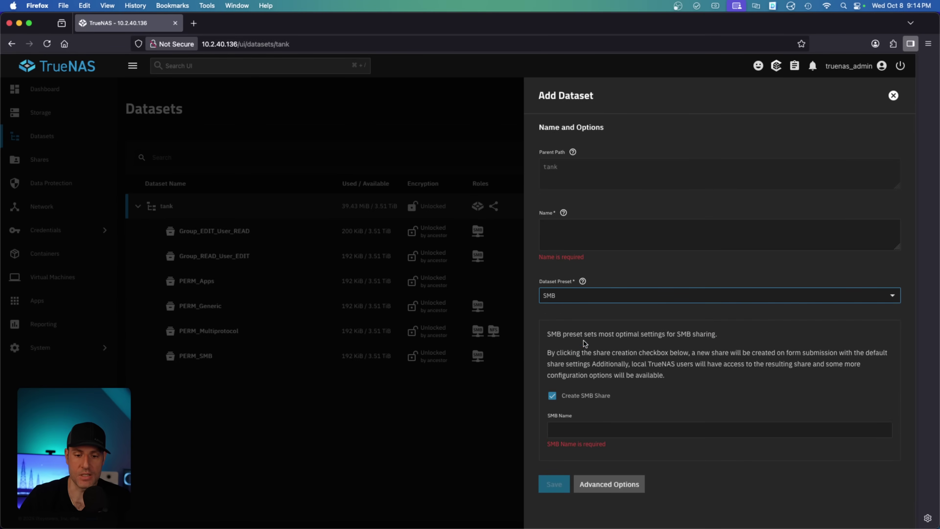
left_click(584, 296)
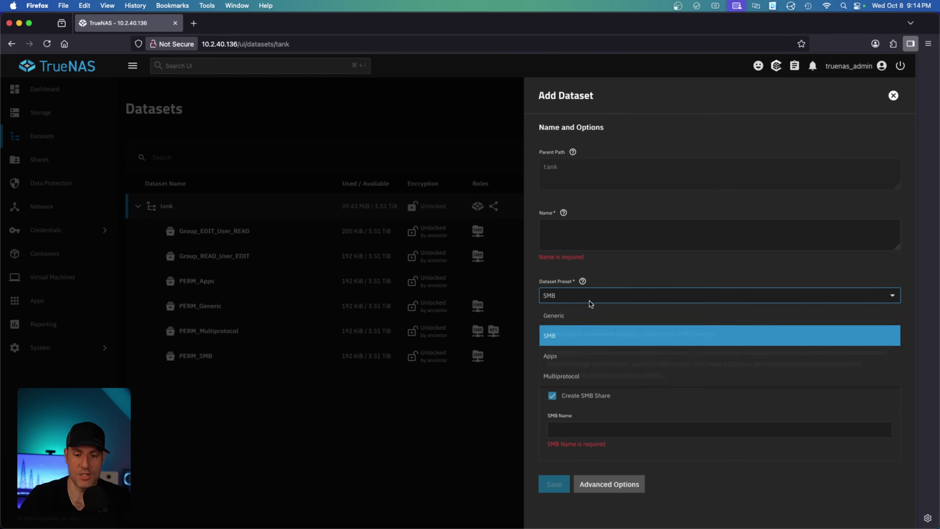
left_click(581, 377)
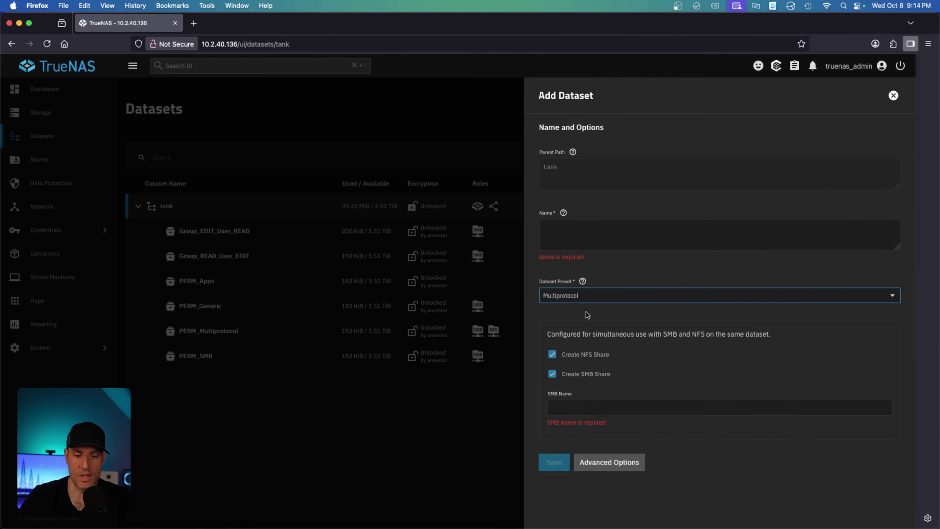
left_click(584, 296)
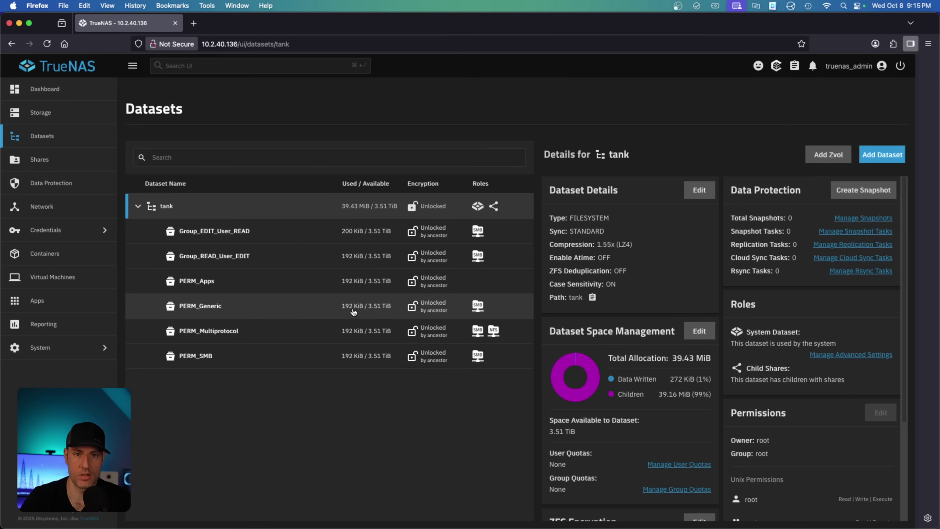
- Set and apply media as PERM_SMB's owner group, then save the ACL
left_click(201, 356)
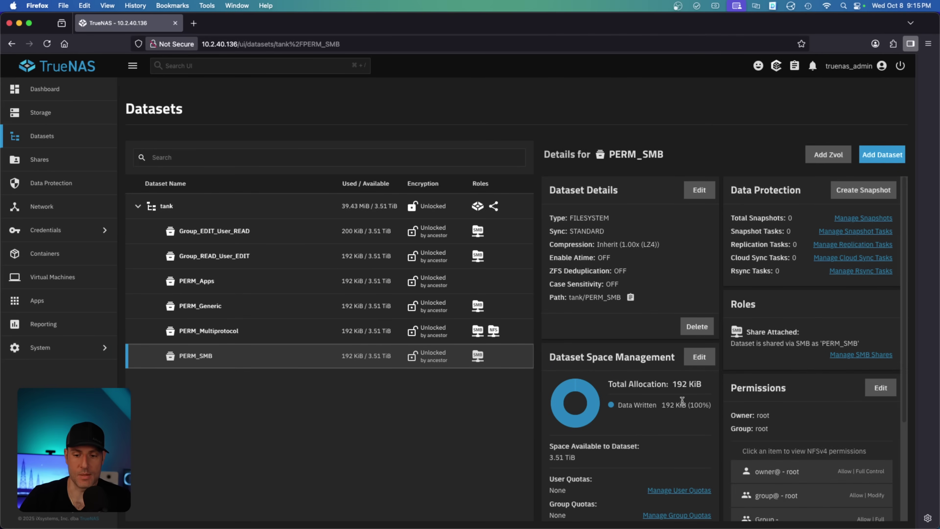
left_click(881, 388)
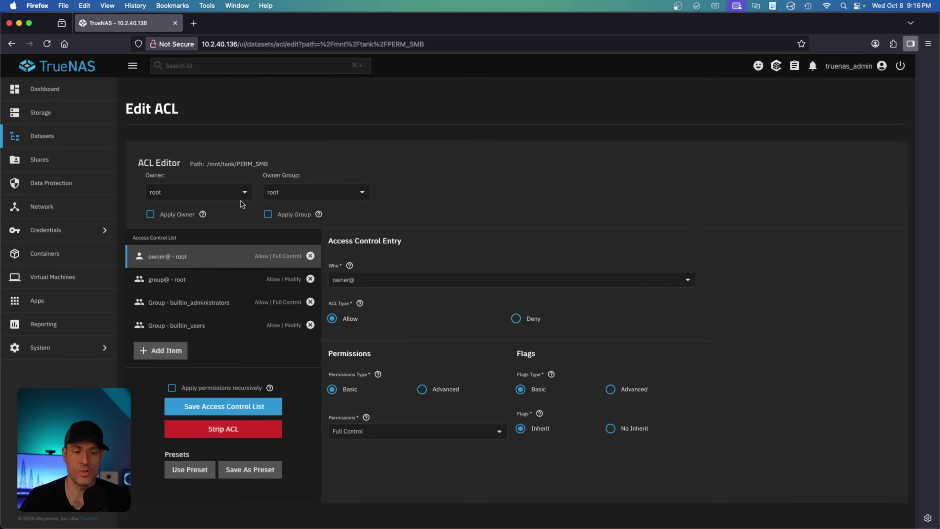
left_click(366, 196)
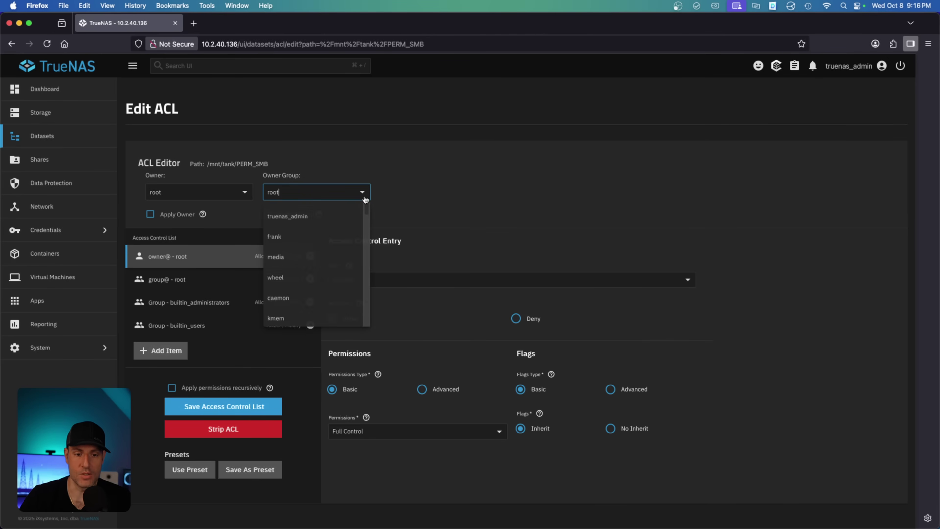
left_click(305, 259)
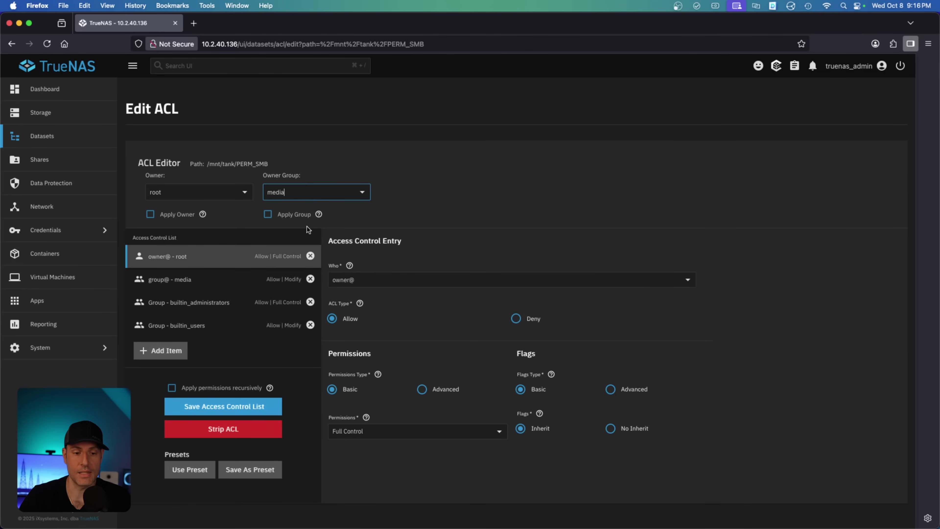
left_click(267, 215)
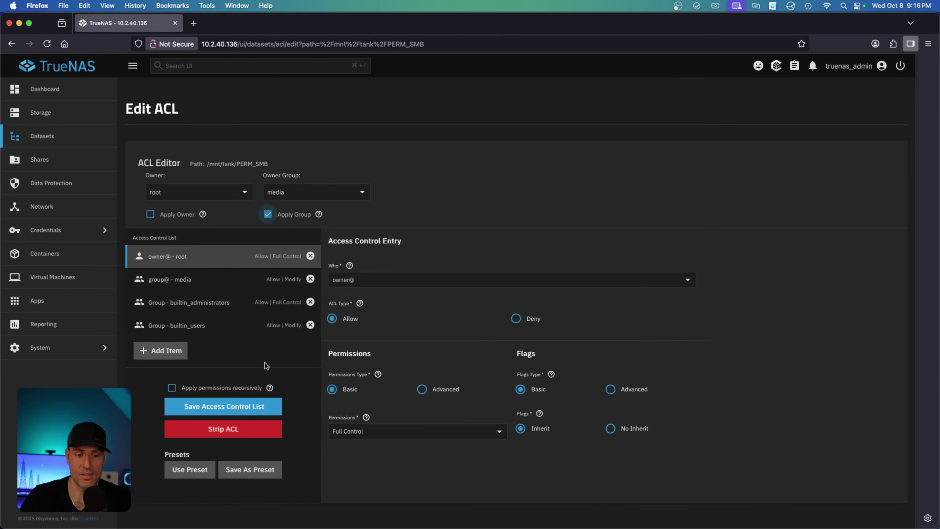
left_click(256, 401)
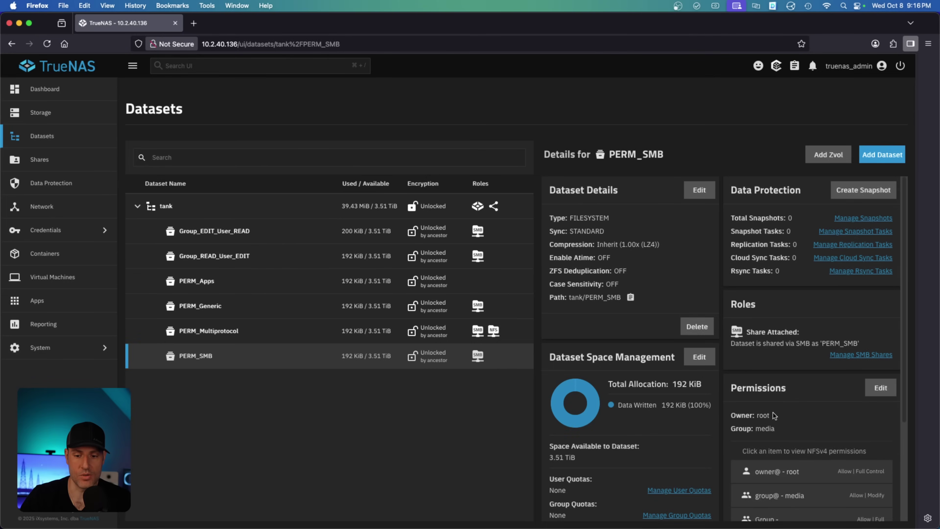
- Reopen PERM_SMB's ACL and review the owner@ root and group@ media entries
left_click(880, 388)
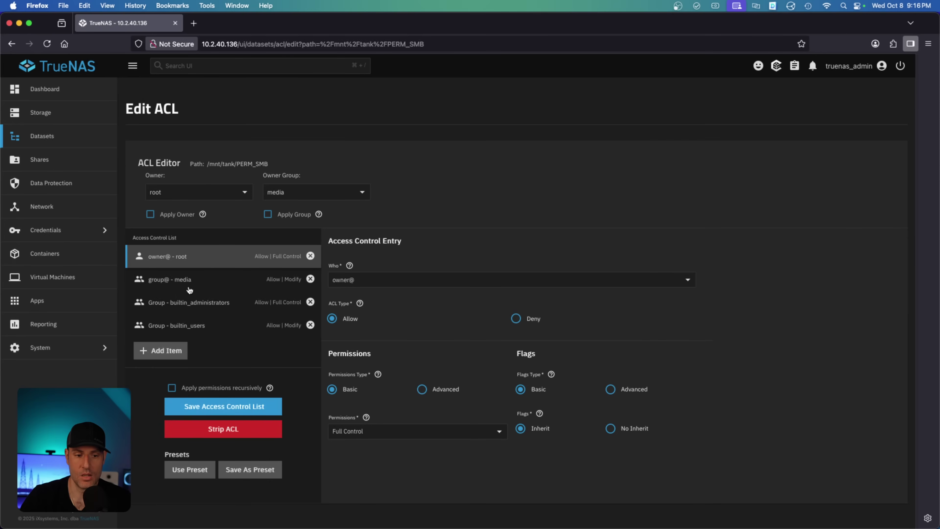
left_click(163, 285)
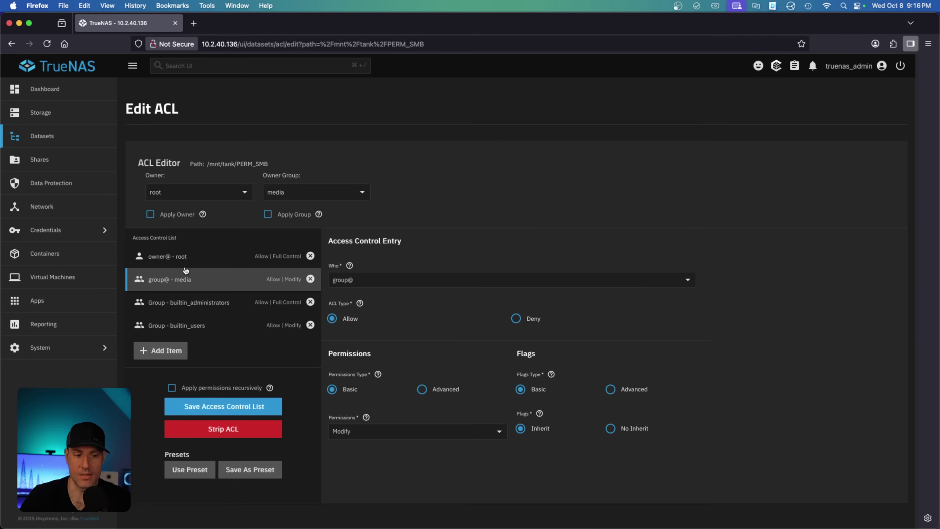
left_click(158, 261)
left_click(161, 282)
left_click(207, 260)
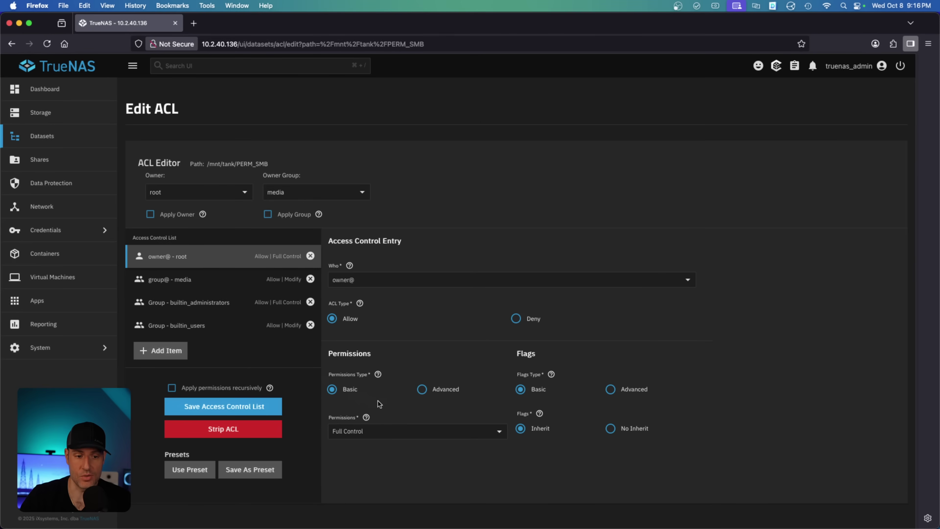
left_click(218, 286)
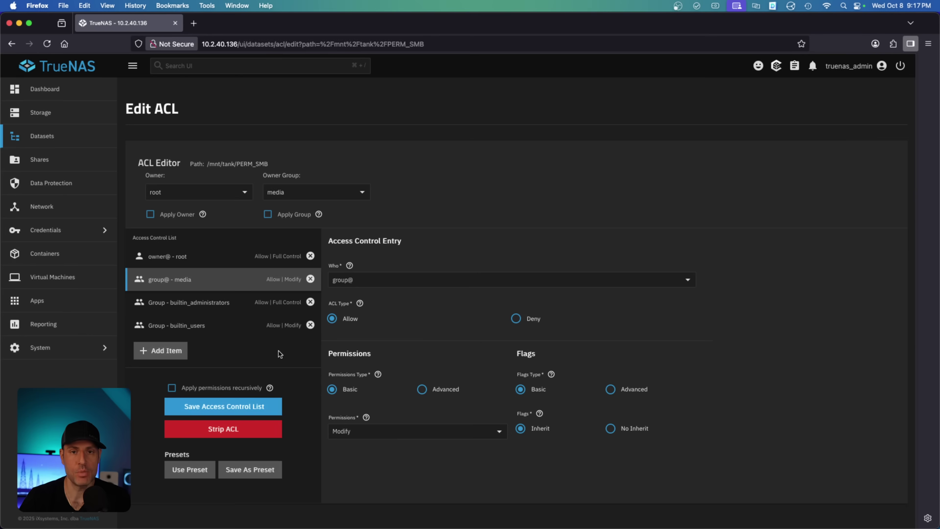
- Add an ACL entry for user frank, toggling it to Deny and back to Allow
left_click(165, 354)
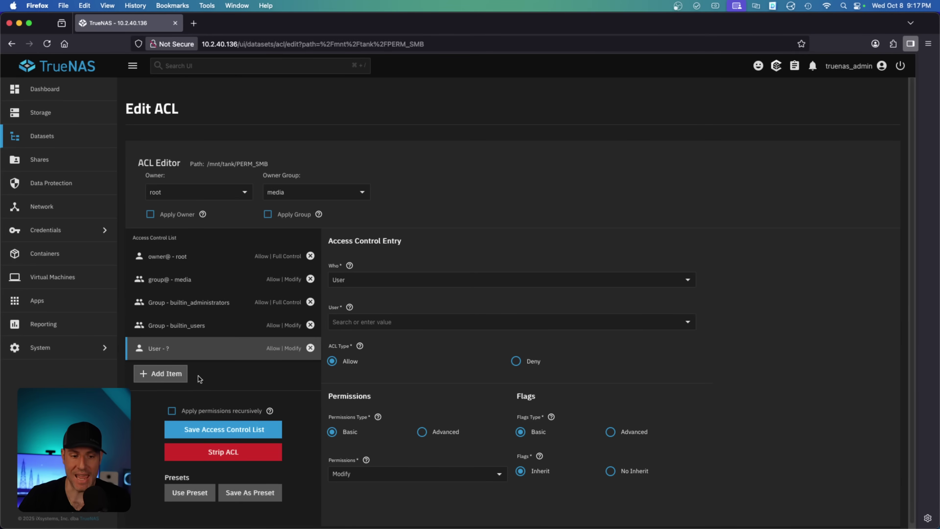
left_click(386, 323)
type("frank")
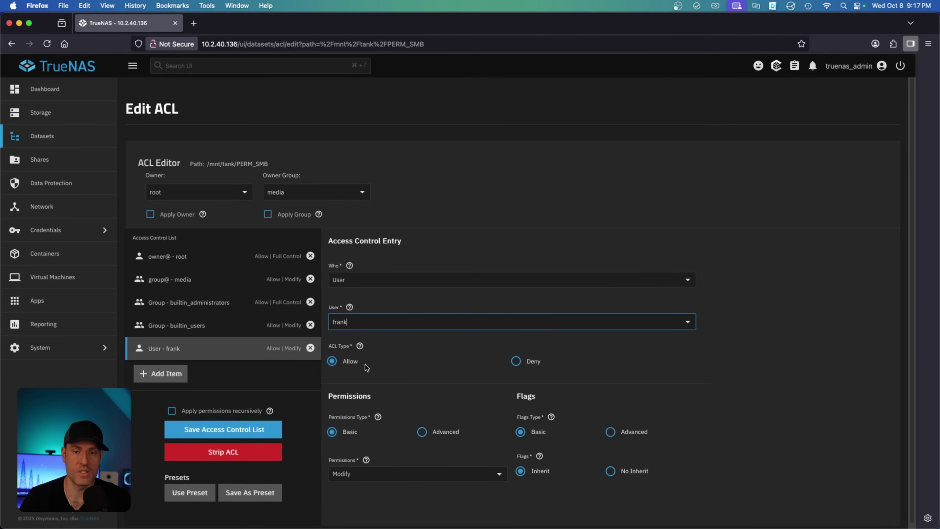
left_click(517, 361)
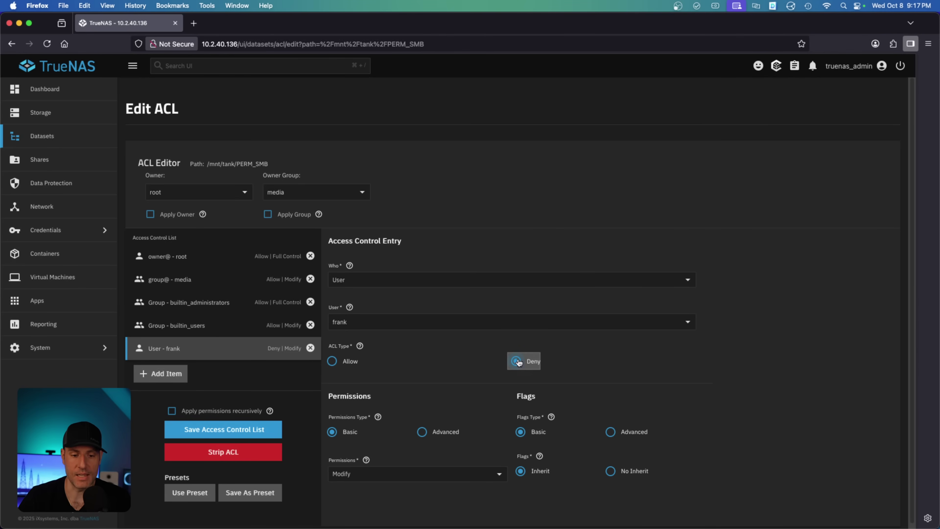
left_click(352, 362)
- Keep Modify as frank's basic level, then switch the entry to Advanced permissions
scroll(427, 372, "down", 1)
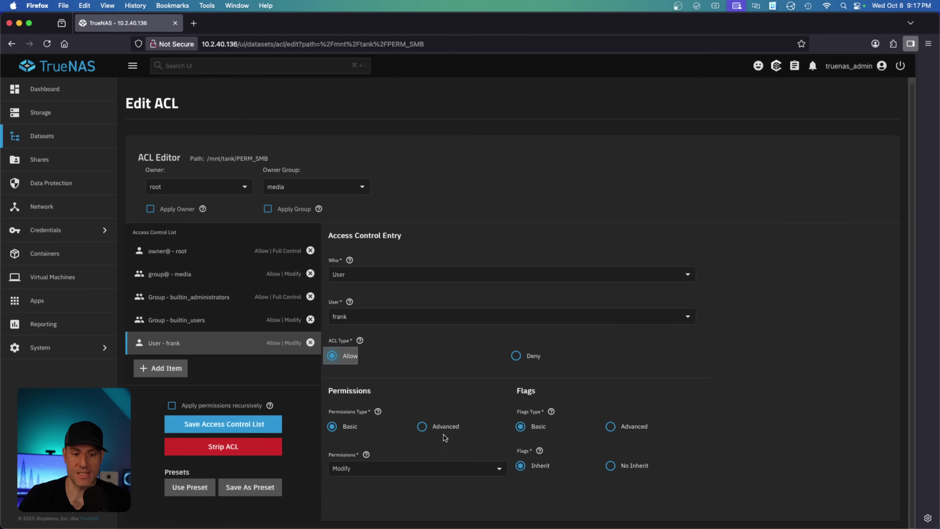
left_click(408, 469)
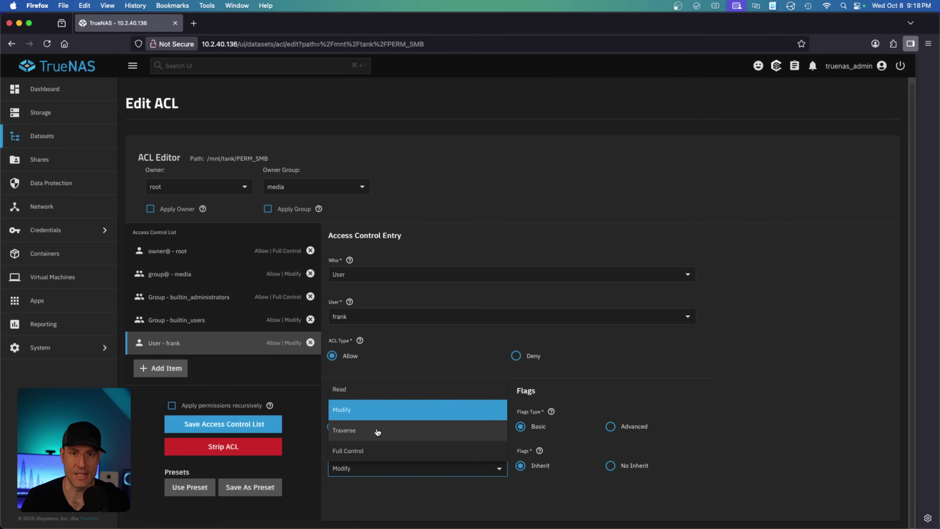
left_click(614, 377)
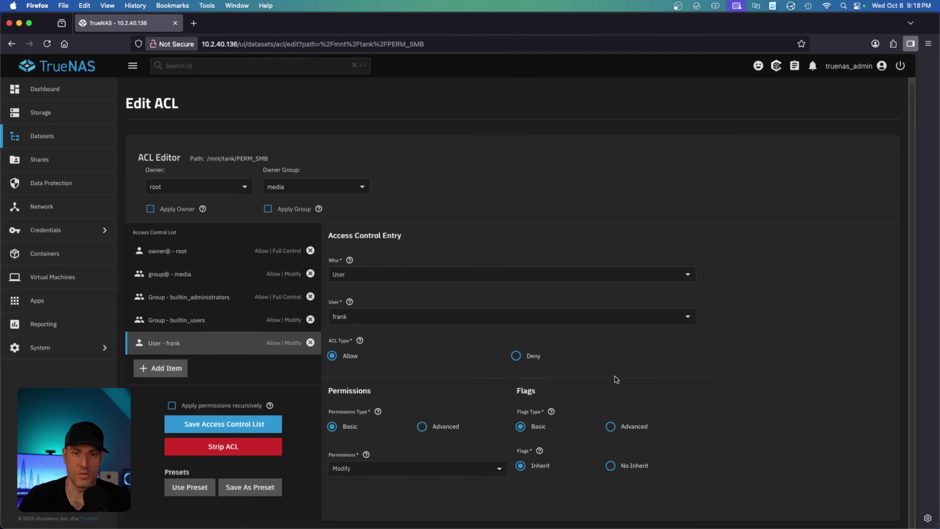
left_click(422, 430)
scroll(435, 405, "down", 3)
scroll(437, 402, "down", 2)
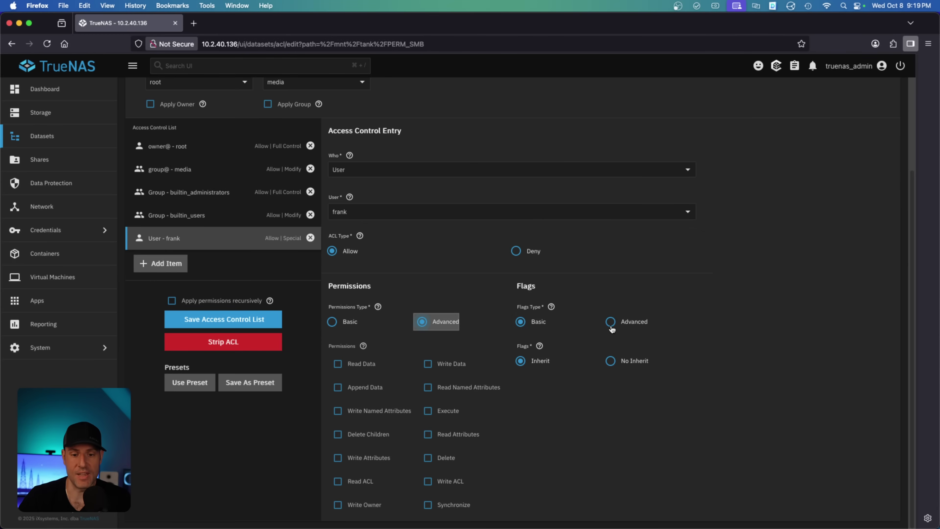
- Set frank's Flags Type to Advanced, reviewing the flags and recursive-apply help
left_click(642, 324)
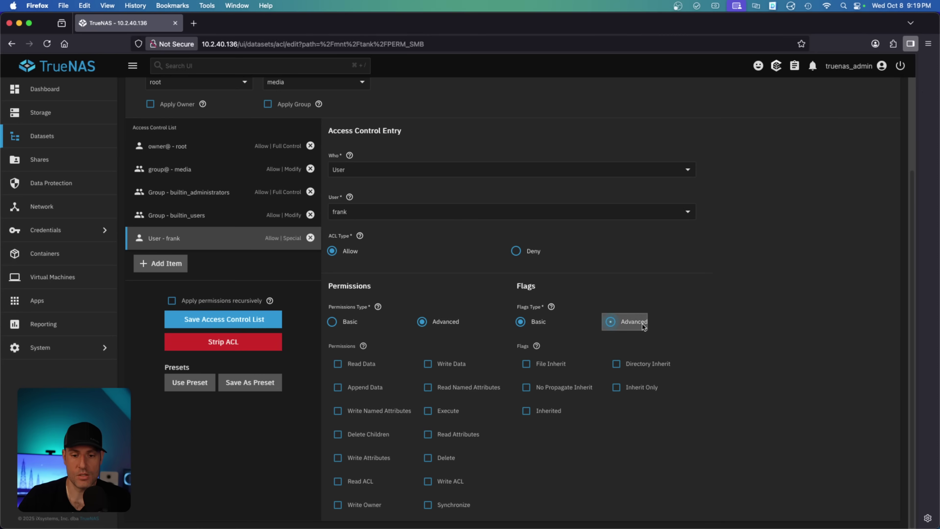
left_click(537, 323)
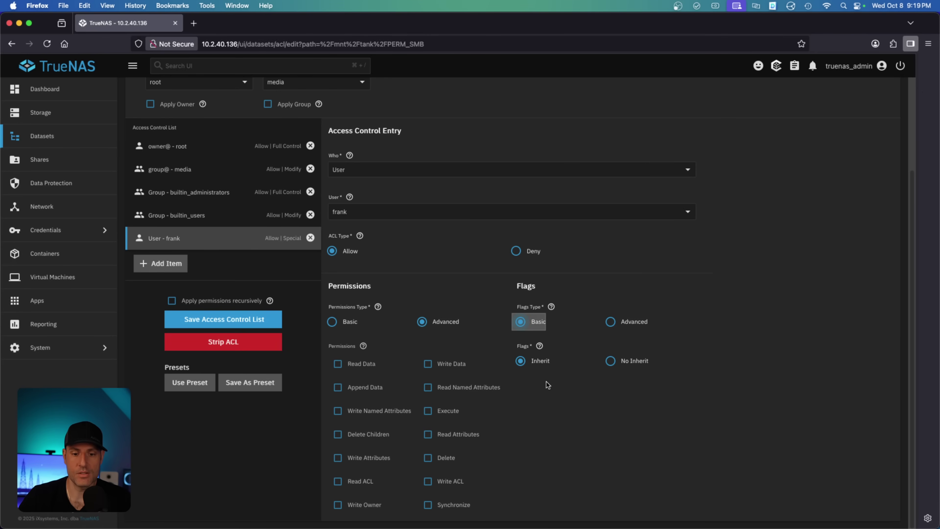
left_click(539, 347)
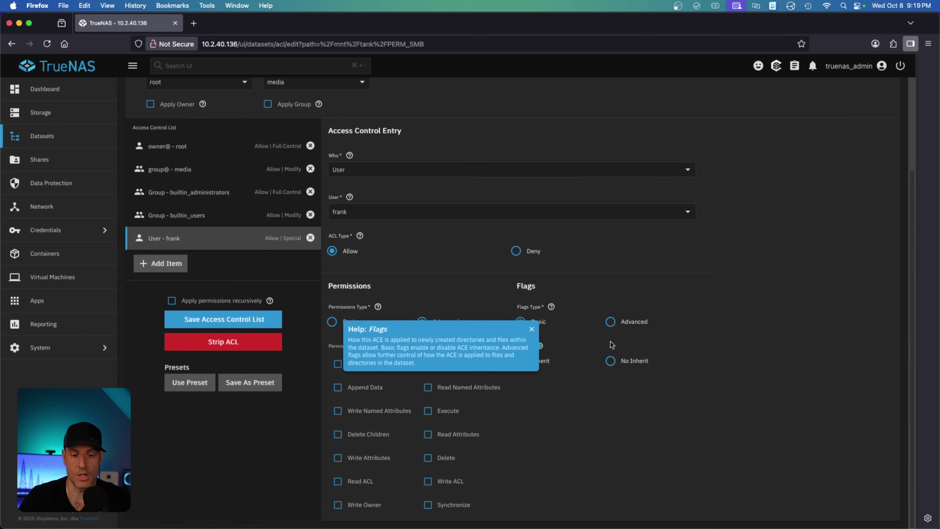
left_click(769, 330)
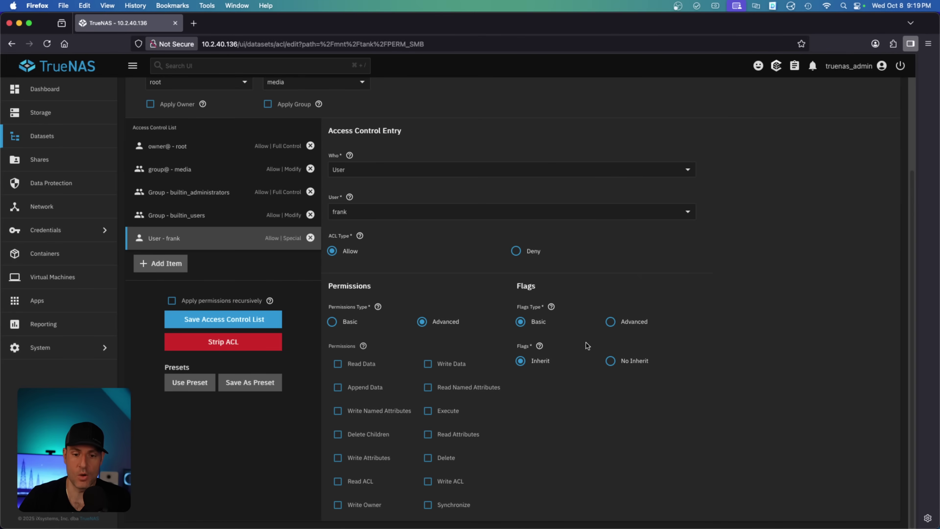
left_click(629, 322)
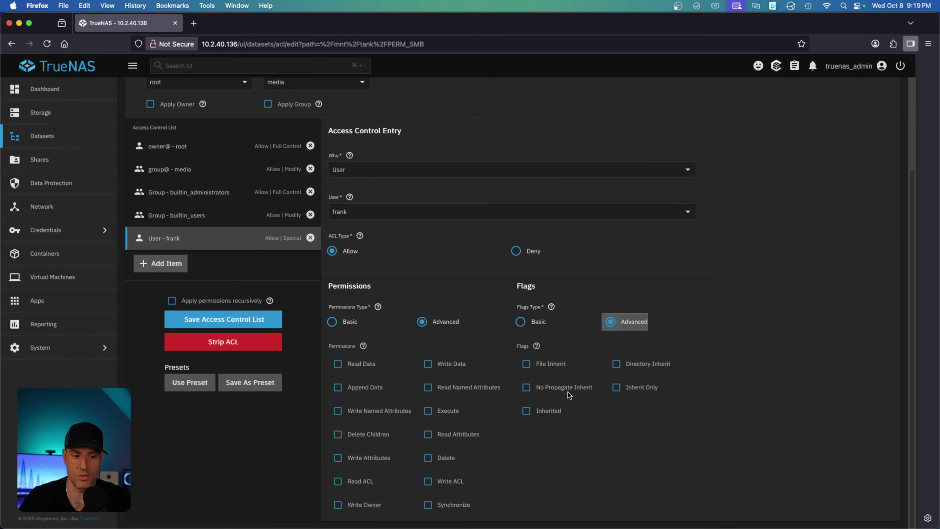
left_click(270, 301)
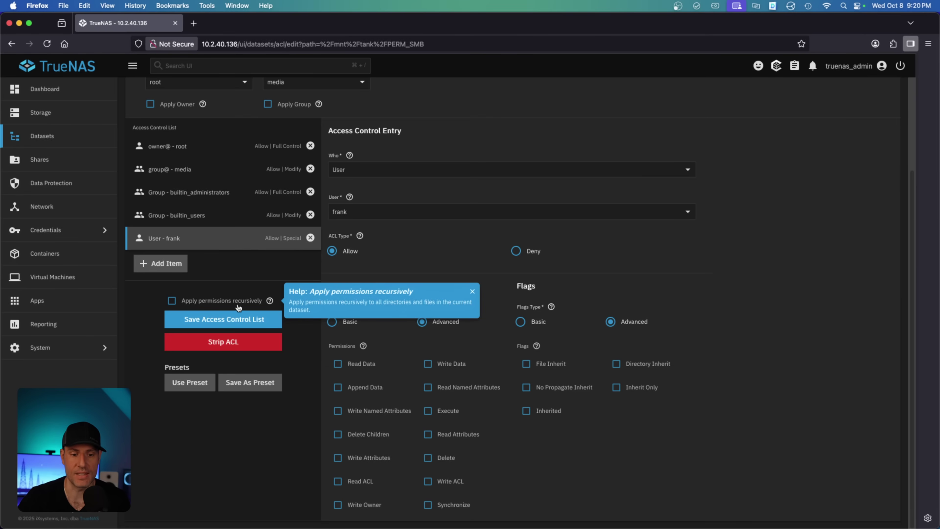
left_click(252, 291)
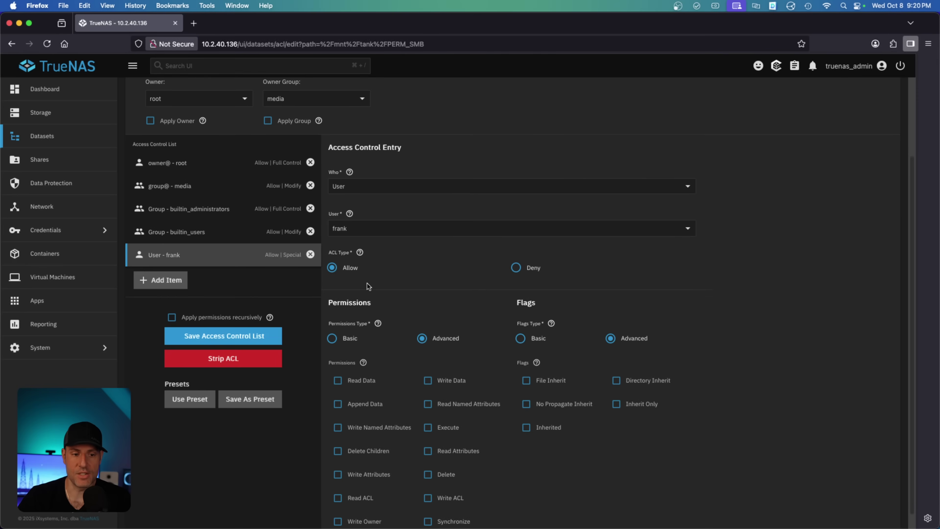
- Make frank's entry Deny with basic Modify permissions and basic flags, then save the ACL
scroll(367, 283, "up", 2)
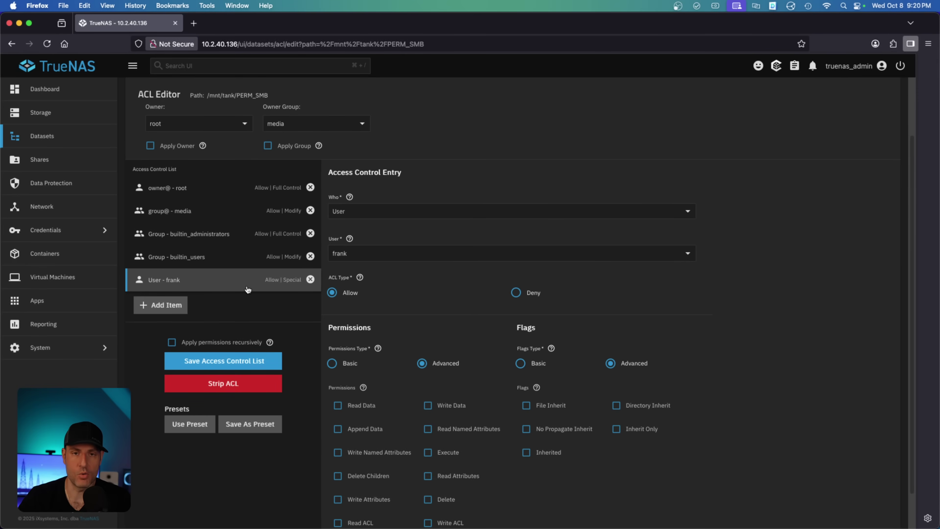
left_click(516, 293)
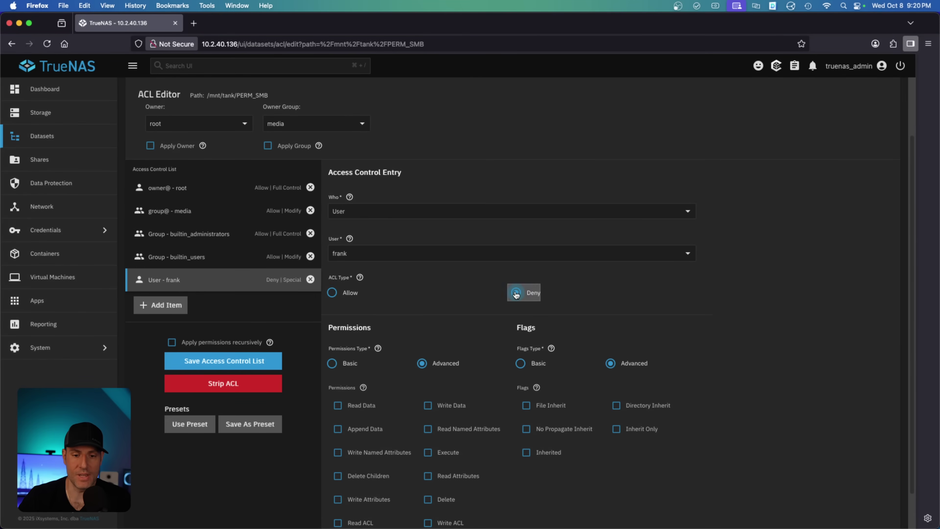
left_click(332, 363)
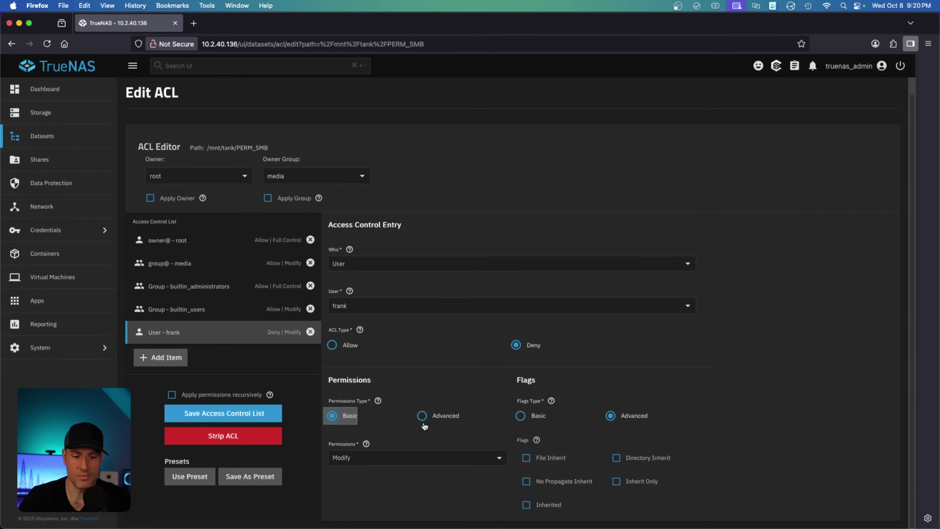
left_click(411, 460)
left_click(392, 480)
left_click(519, 416)
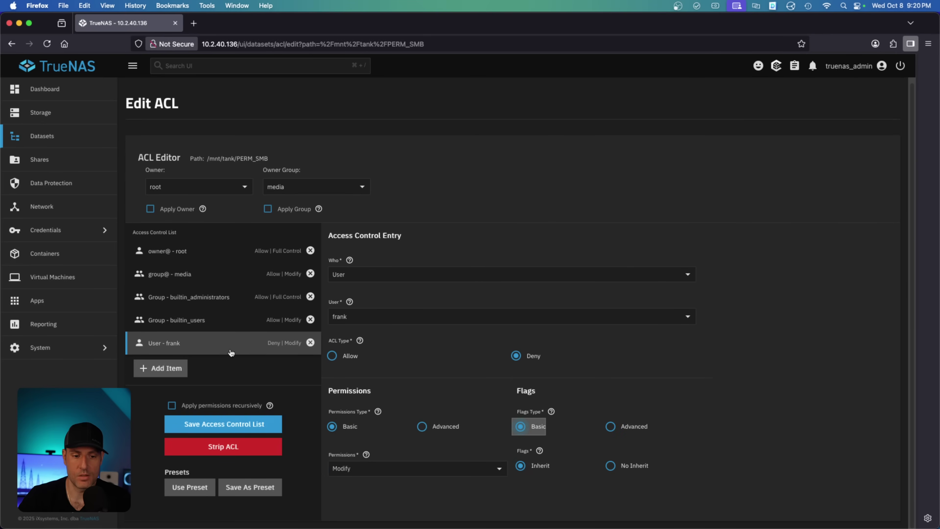
left_click(234, 422)
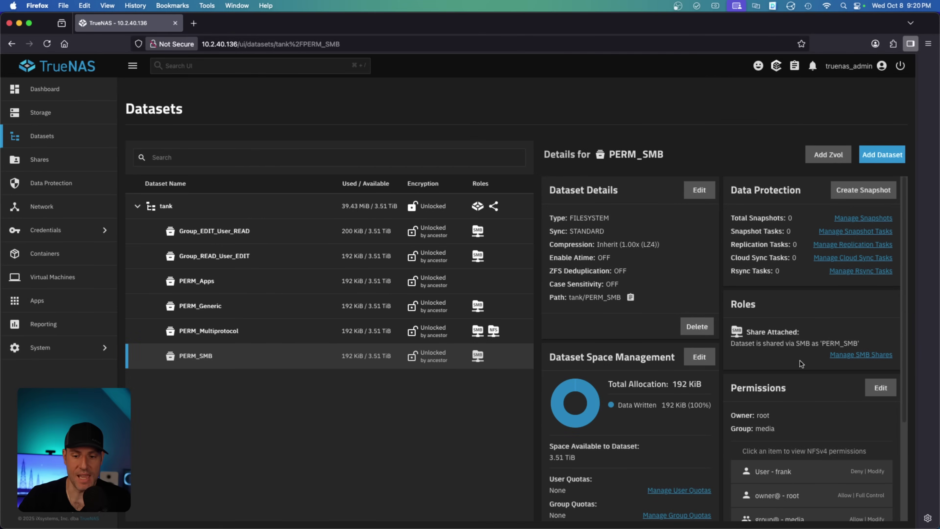
left_click(881, 388)
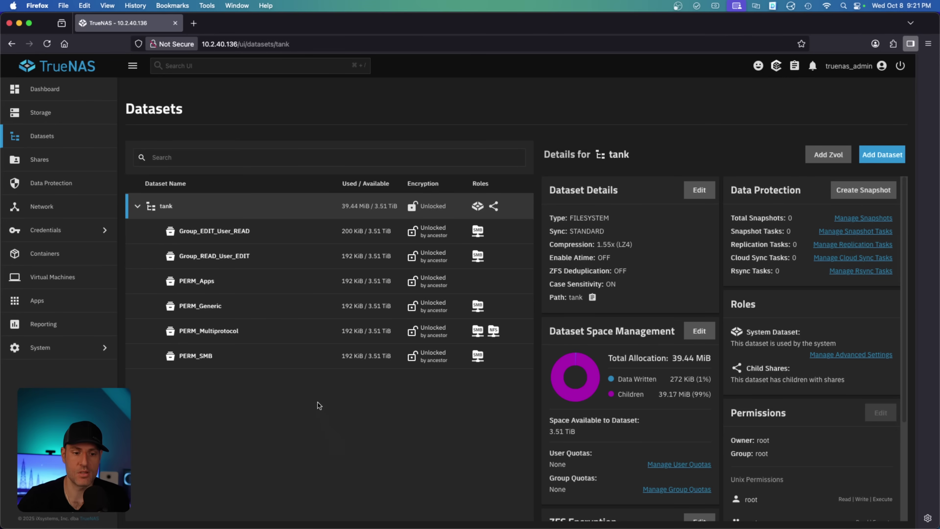
- Open the Unix permissions editor for the PERM_Generic dataset
left_click(322, 306)
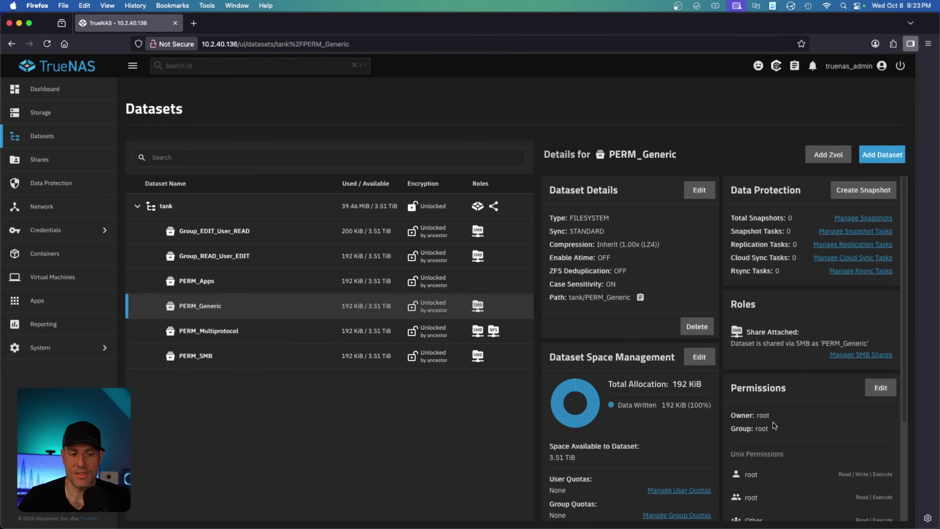
left_click(881, 387)
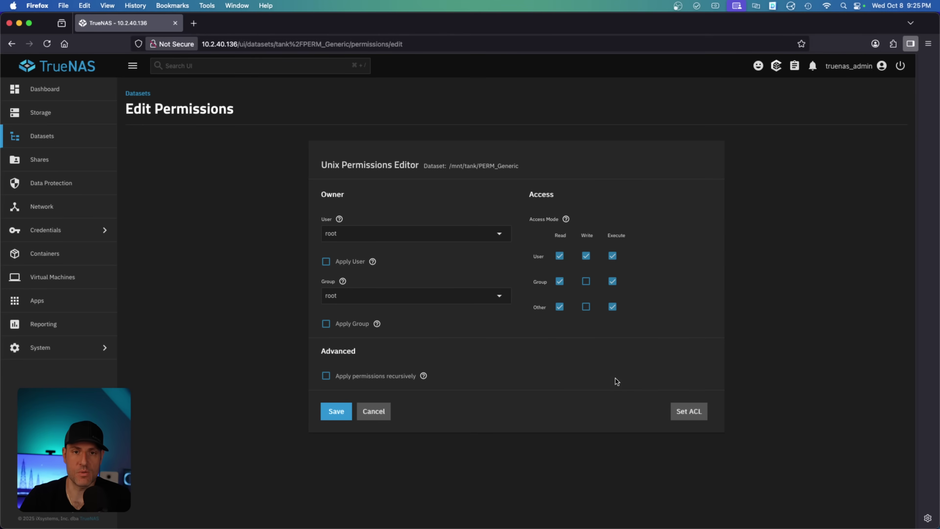
left_click(698, 420)
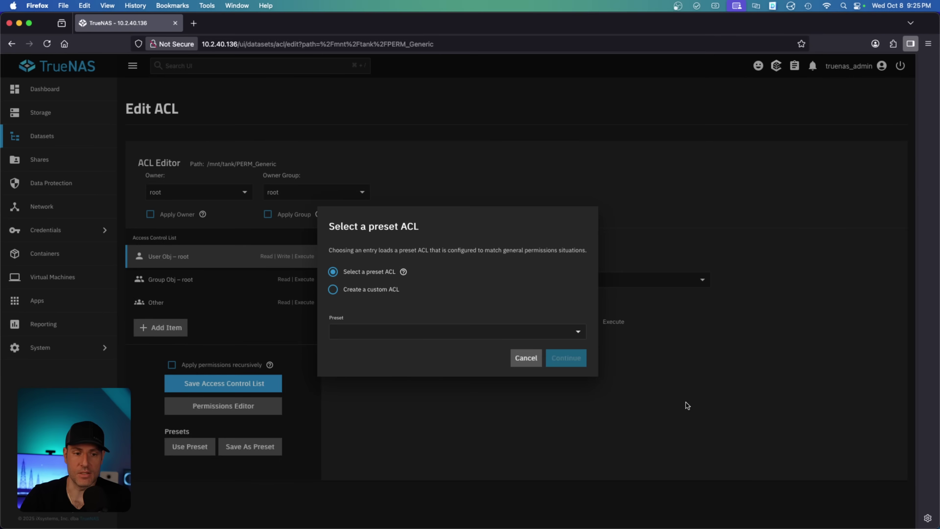
left_click(530, 358)
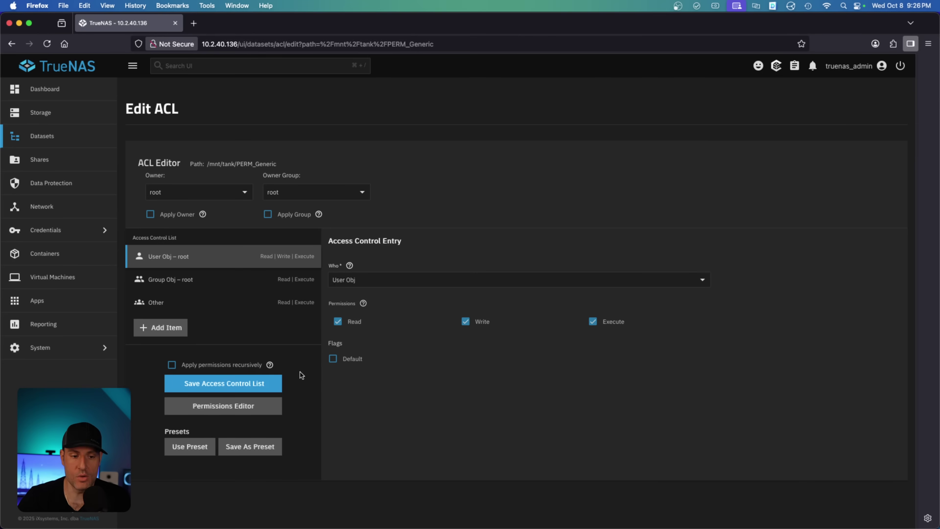
- Add a User entry for frank with Read and Write permissions
left_click(176, 326)
left_click(355, 284)
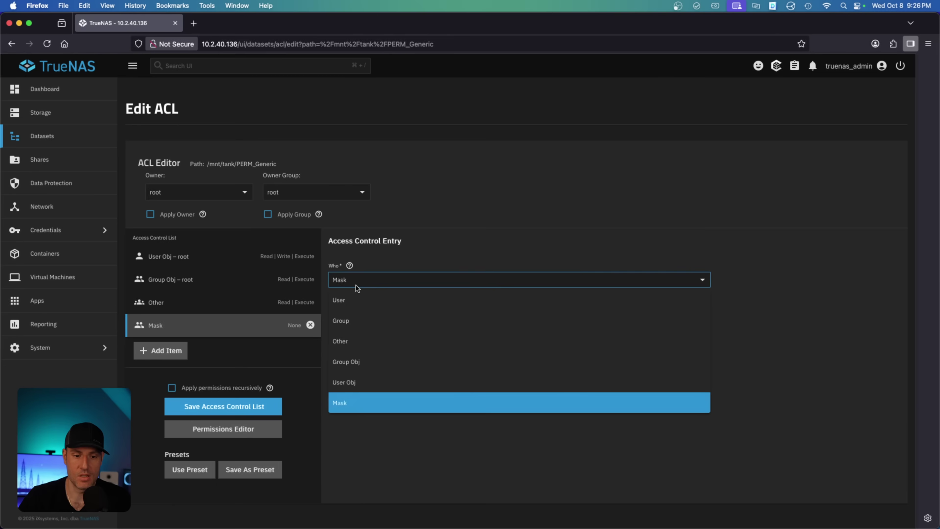
left_click(338, 300)
left_click(360, 323)
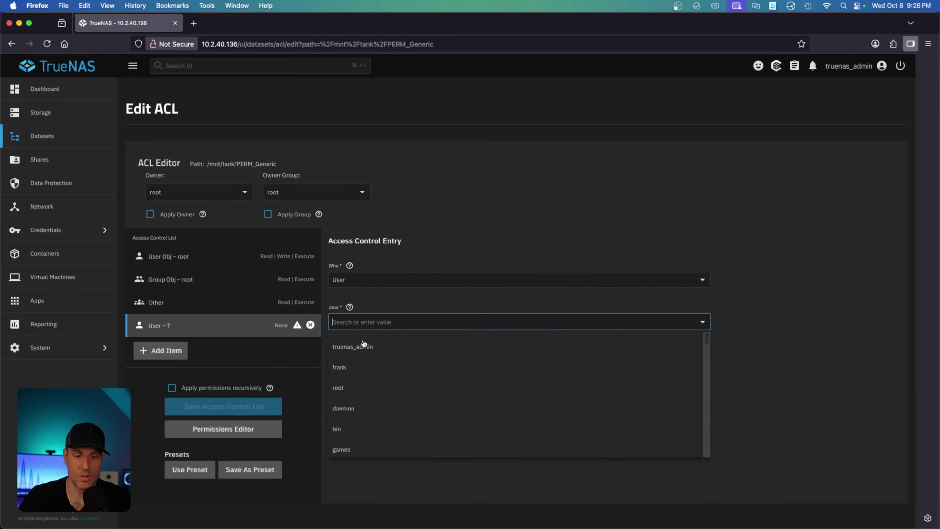
left_click(358, 366)
left_click(344, 367)
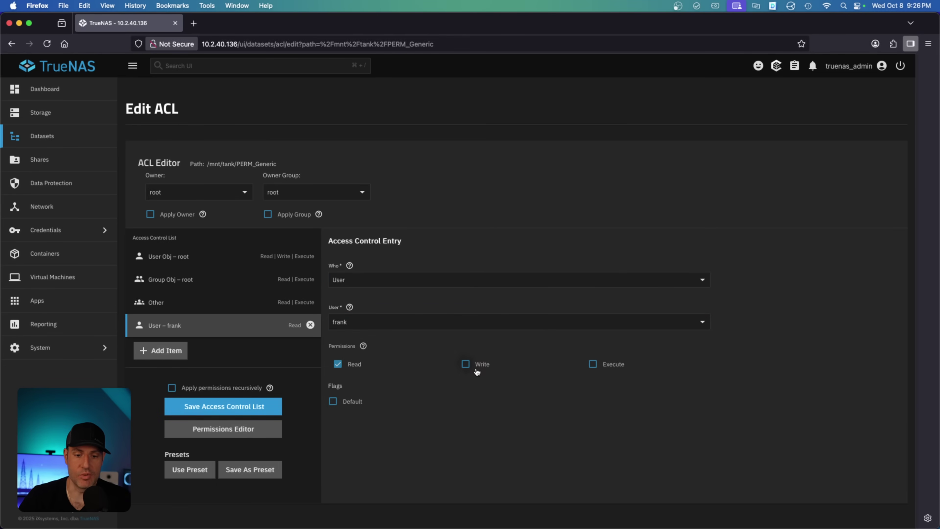
left_click(473, 367)
- Attempt to save the ACL and dismiss the missing mask entry error
left_click(226, 410)
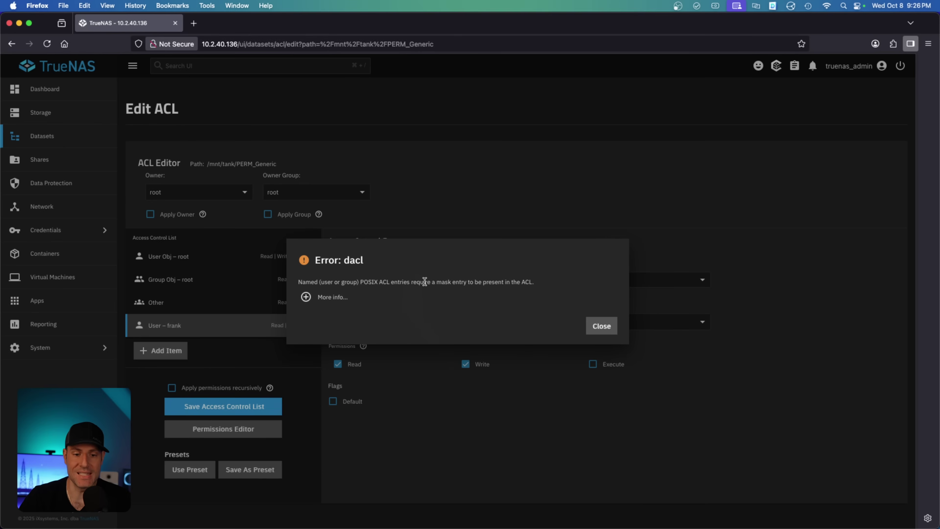
left_click_drag(425, 282, 465, 282)
left_click(482, 282)
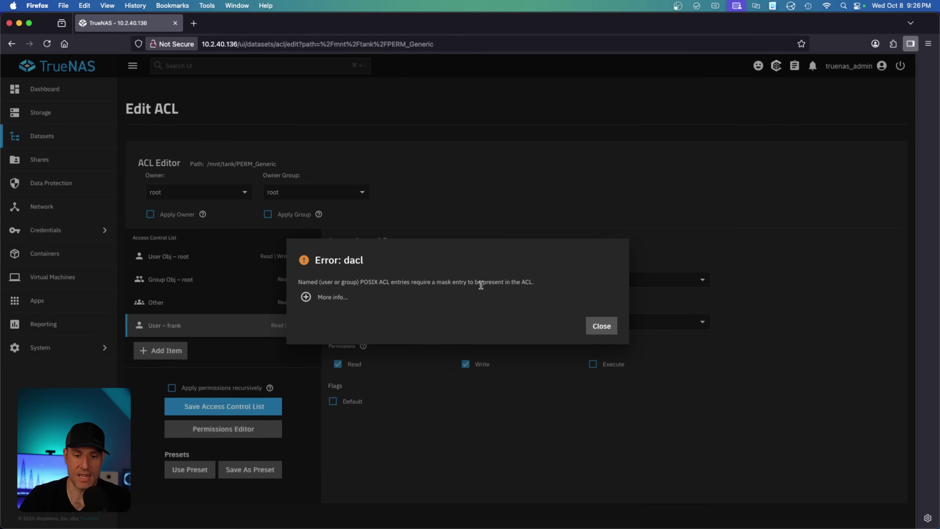
left_click(601, 326)
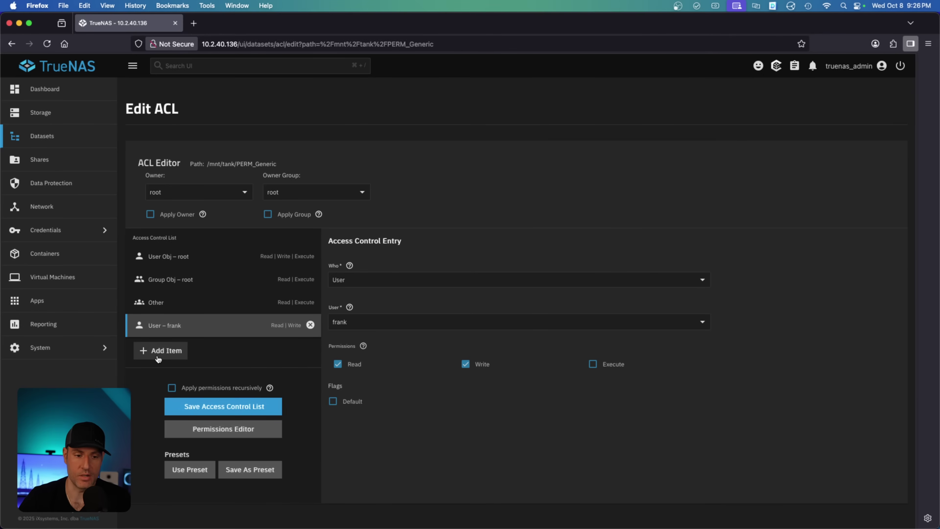
- Add a Read-only mask entry to PERM_Generic's ACL, then show PERM_Multiprotocol's details
left_click(160, 352)
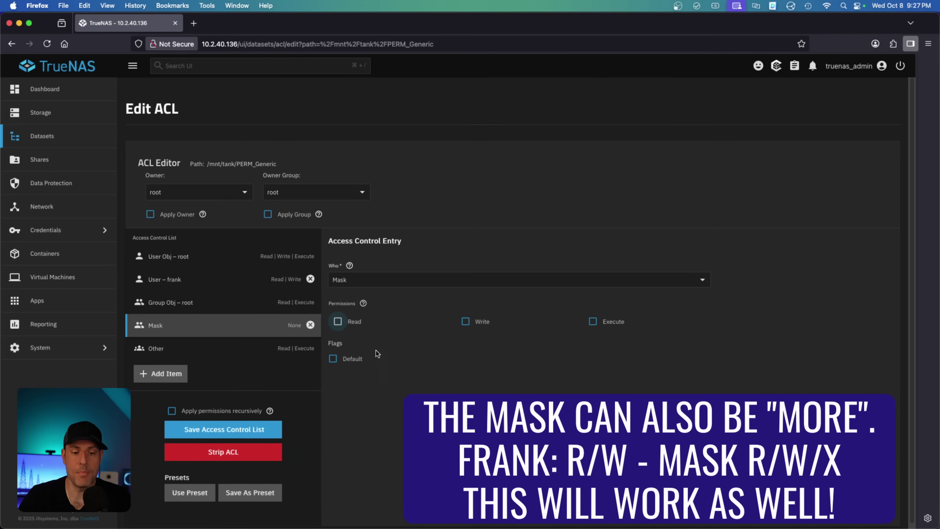
left_click(360, 326)
left_click(480, 322)
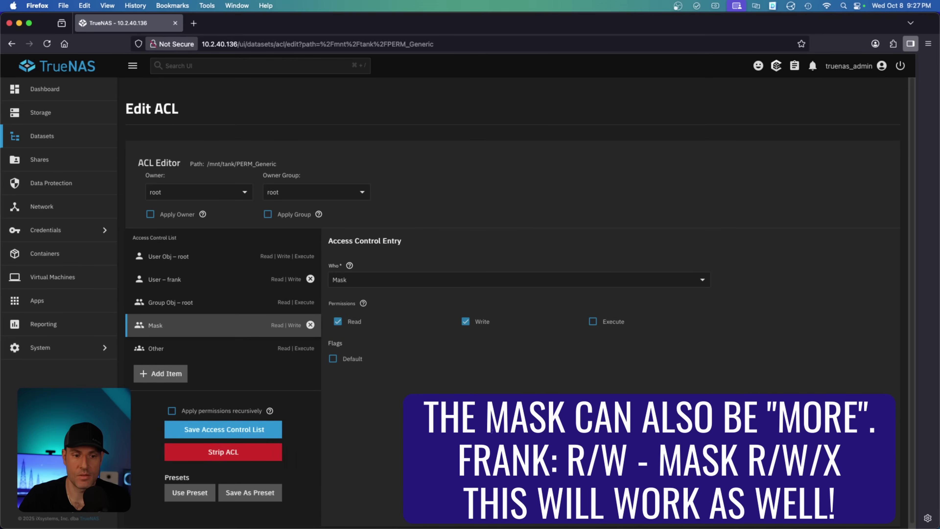
left_click(473, 327)
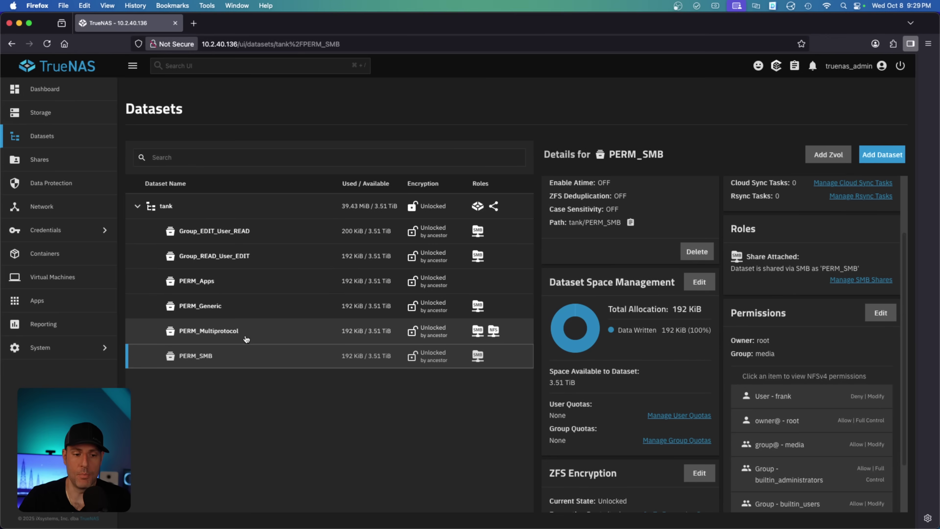
left_click(245, 335)
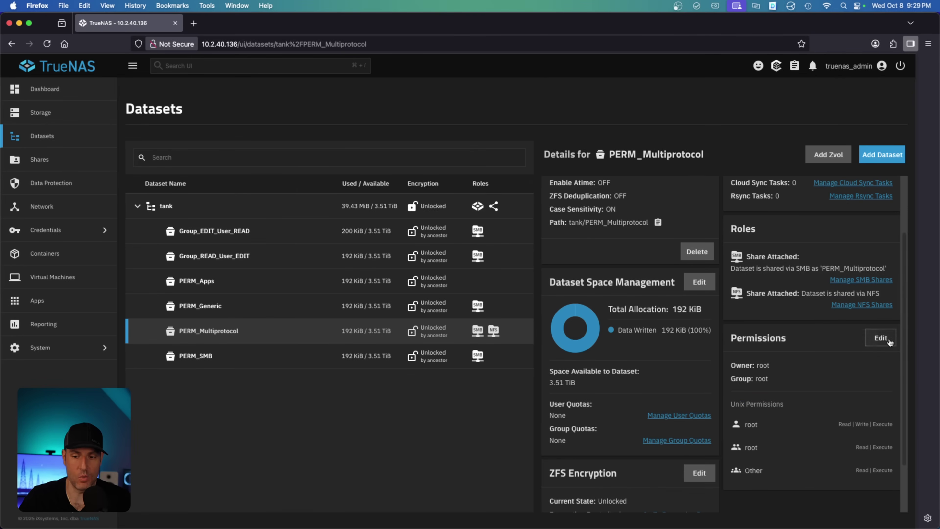
- Build a custom NFSv4 ACL on PERM_Multiprotocol granting the test user Modify, and save it
left_click(886, 339)
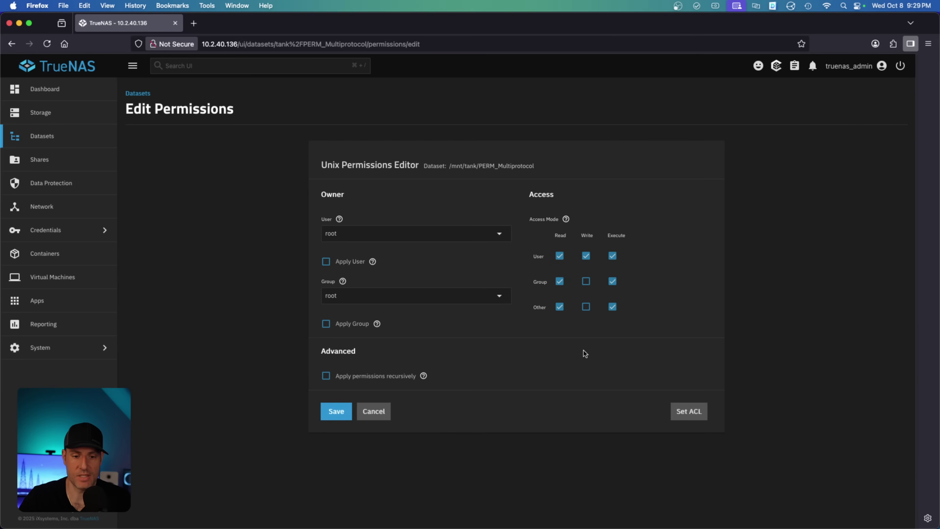
left_click(687, 410)
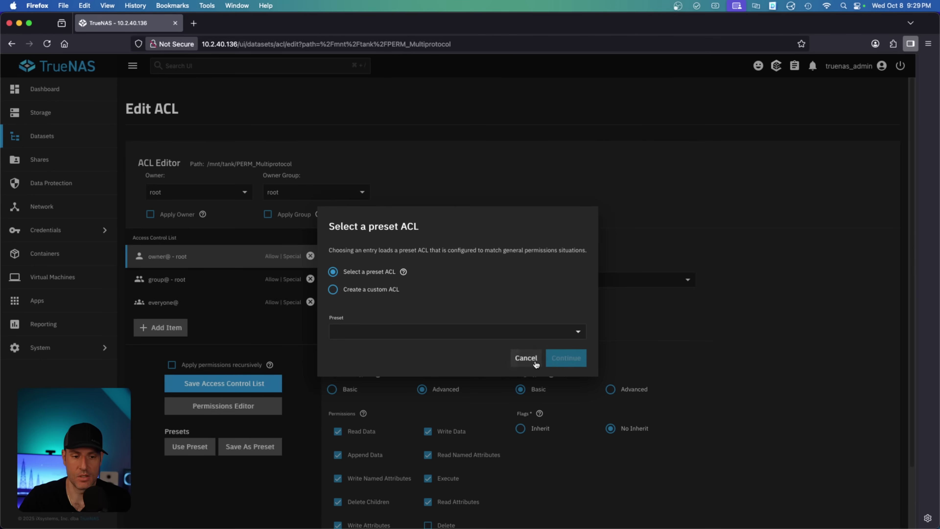
left_click(525, 357)
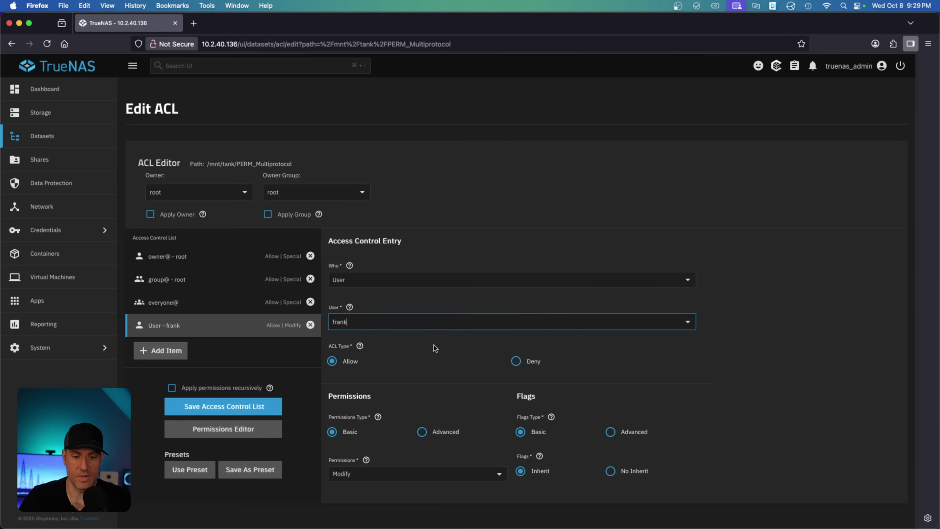
left_click(237, 411)
- Bring up the PERM_Apps dataset's details
scroll(588, 398, "down", 1)
left_click_drag(852, 459, 807, 459)
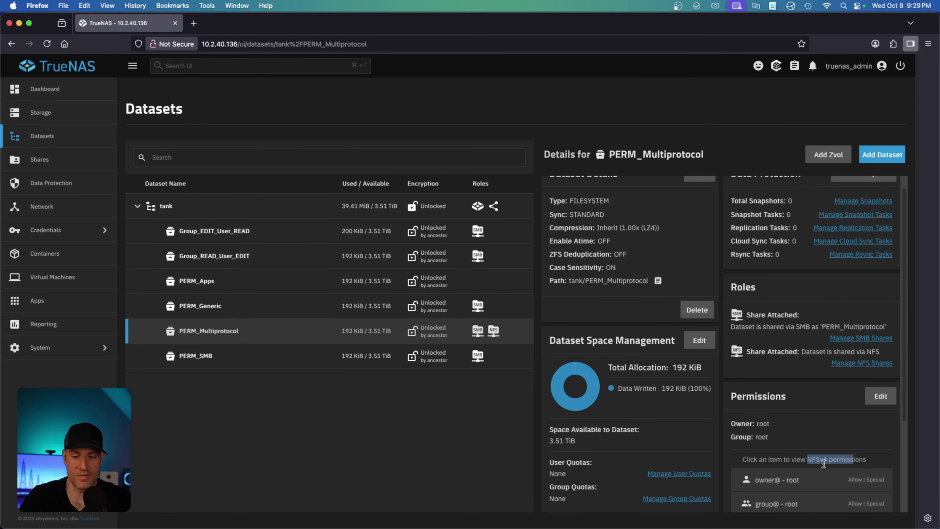
left_click(859, 458)
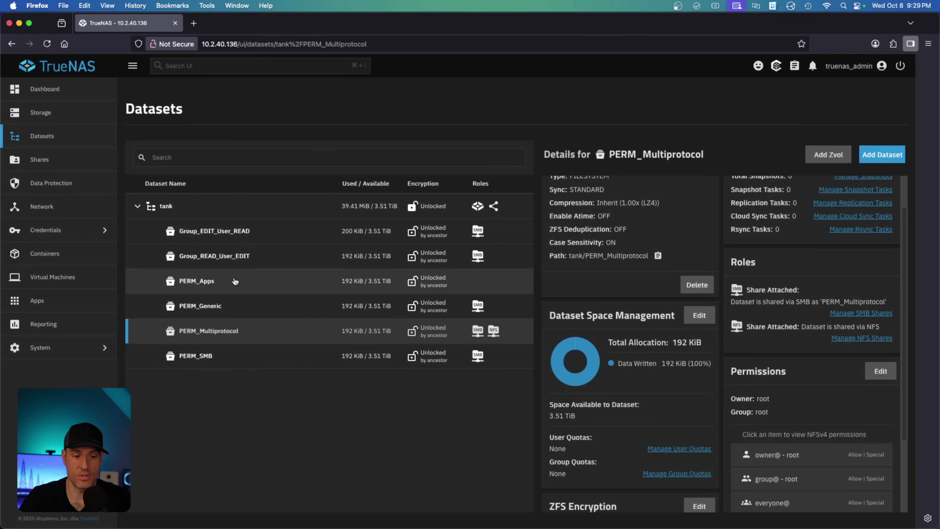
left_click(234, 281)
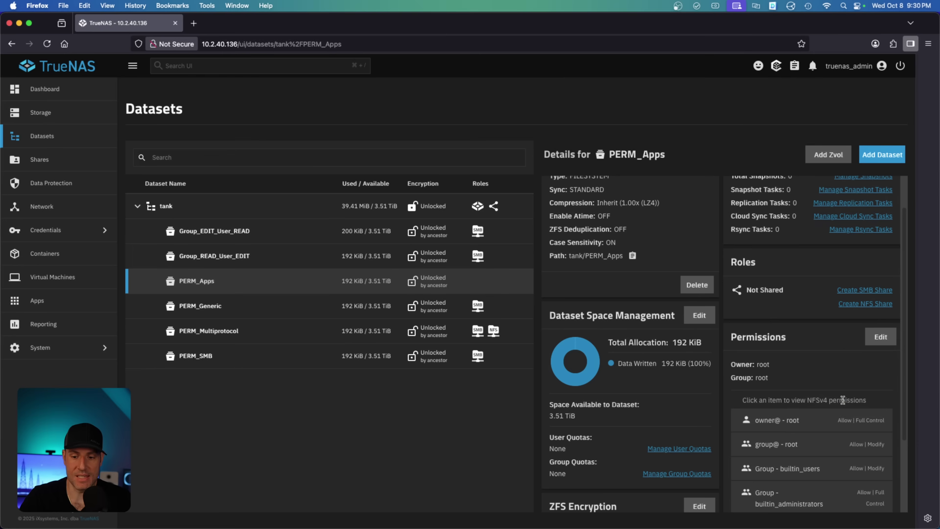
- Check the User - apps Modify entry in PERM_Apps' ACL, then view Installed Applications
left_click_drag(843, 400, 809, 401)
left_click(809, 400)
left_click(880, 337)
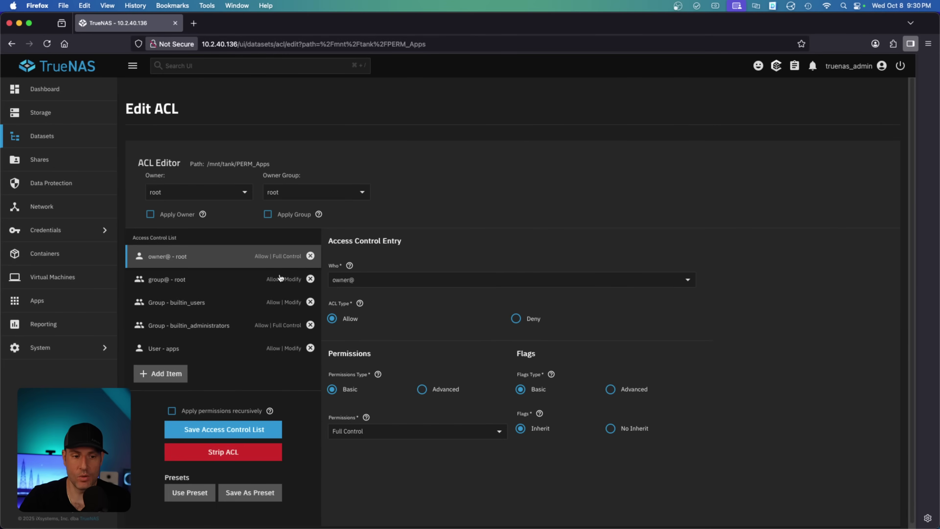
left_click(173, 348)
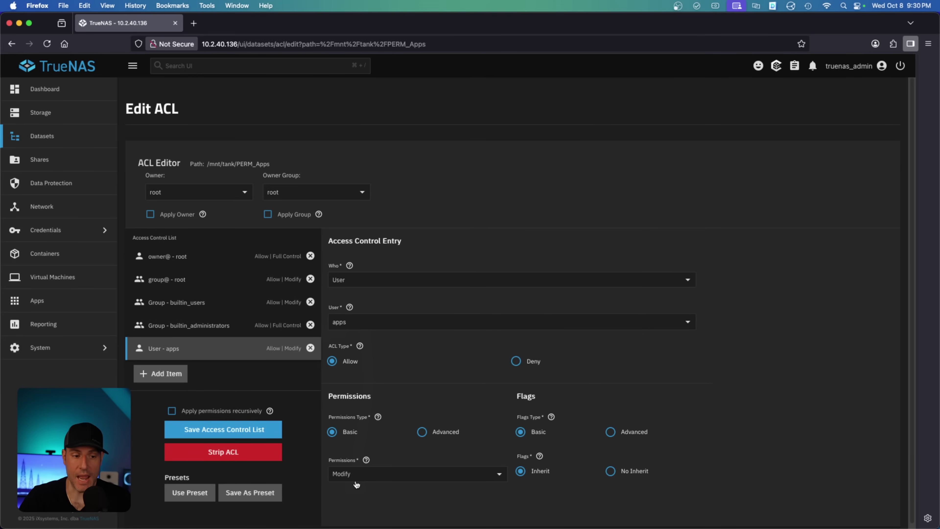
left_click(41, 303)
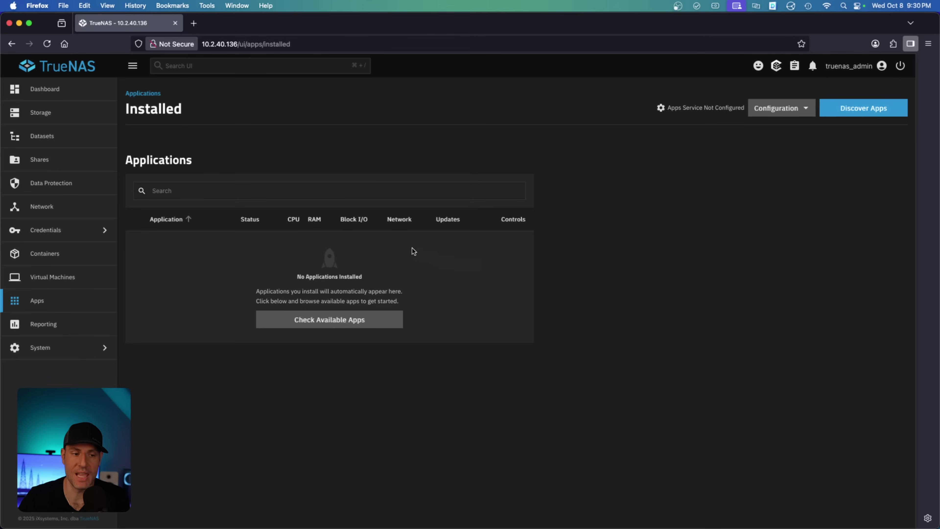
- Go back to the Datasets page showing the tank pool and its six child datasets
left_click(70, 133)
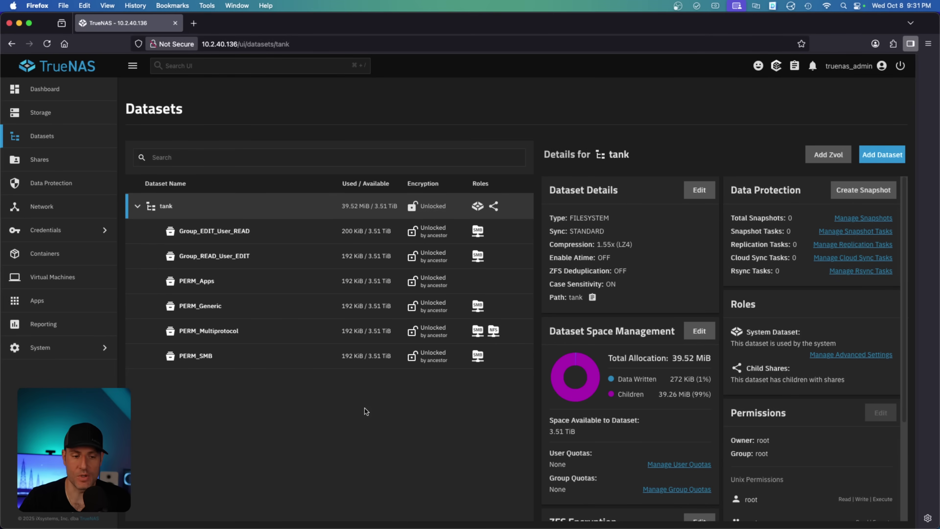
- Add child dataset PERM_NESTED_Generic under PERM_Generic and open its Unix permissions editor
left_click(256, 316)
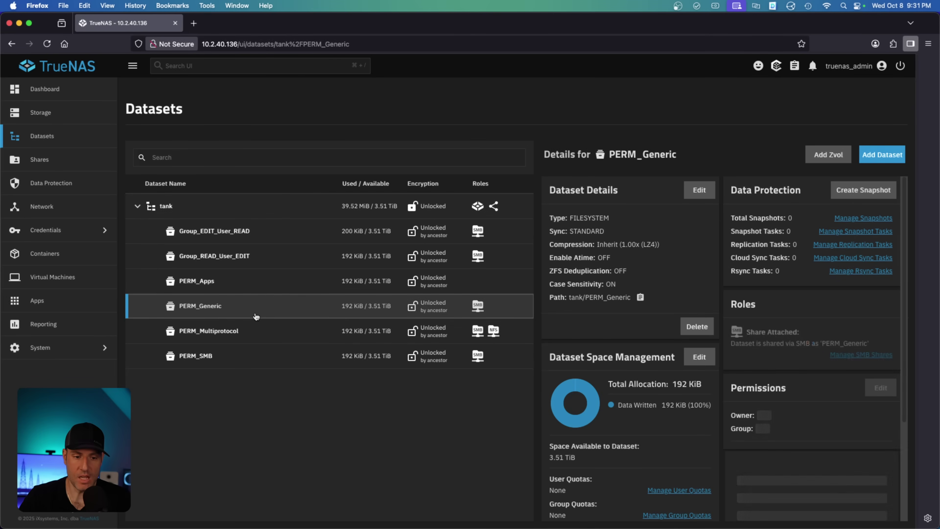
left_click(886, 155)
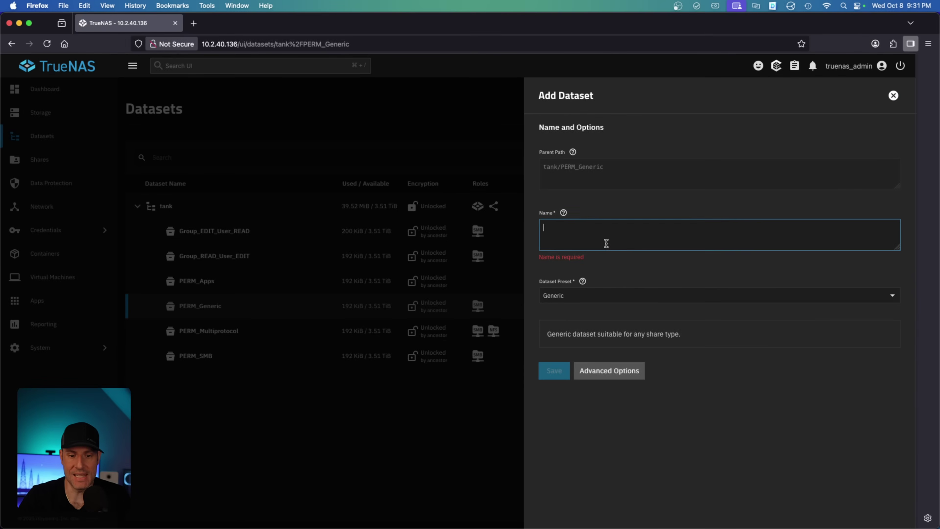
type("PERM_NESTED_Generic")
key("Return")
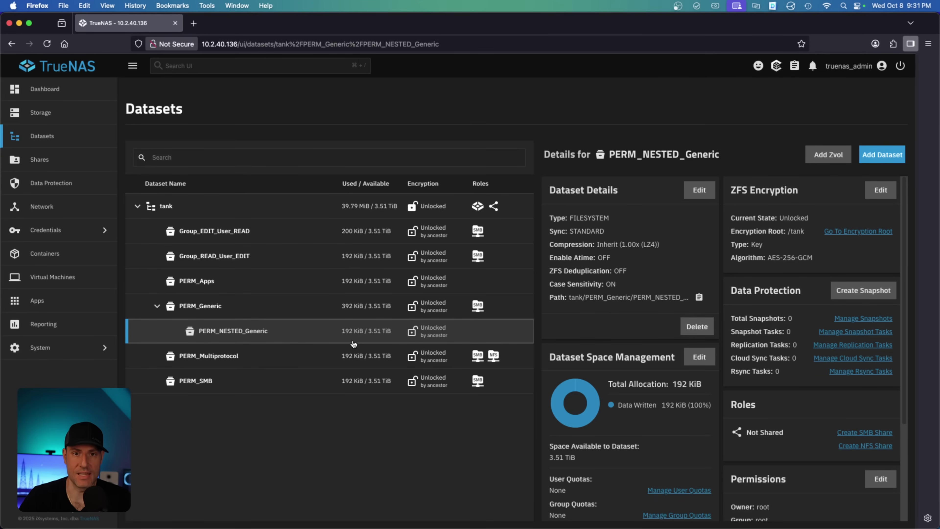
scroll(777, 442, "down", 3)
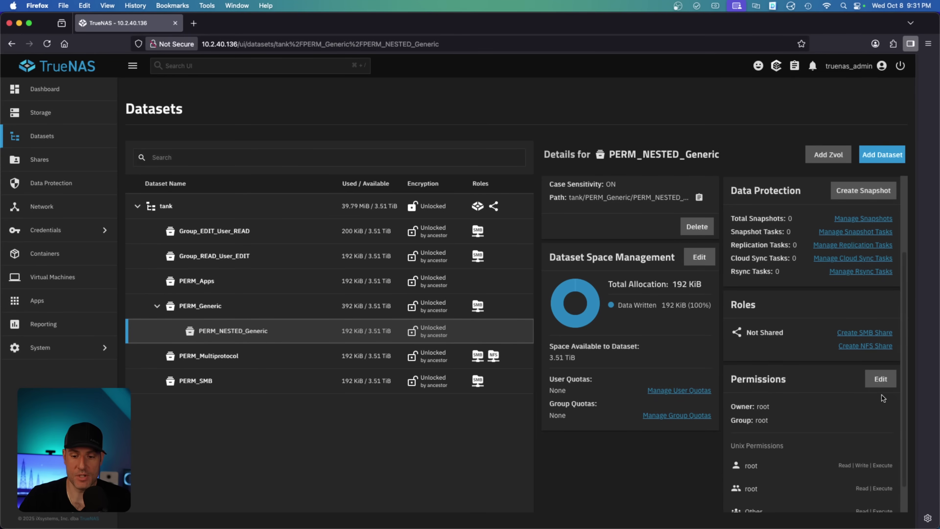
left_click(885, 385)
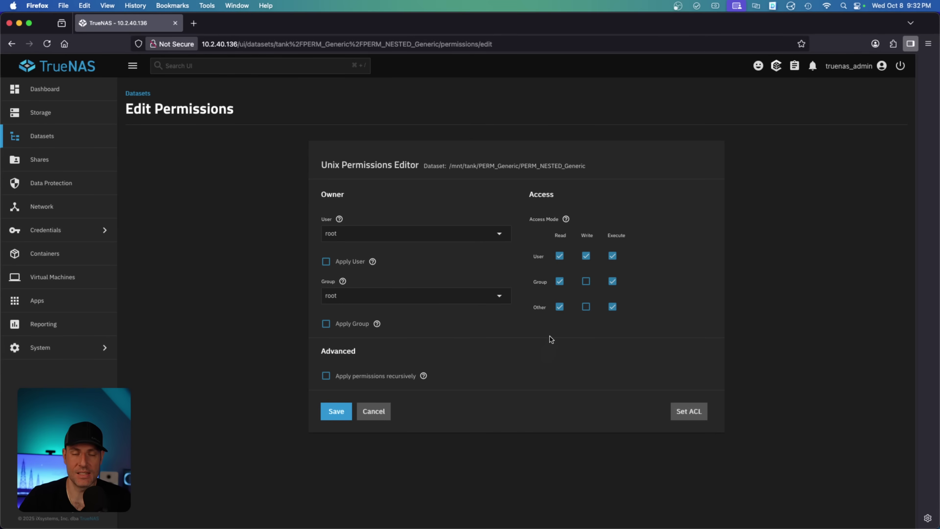
- Set the test user as PERM_NESTED_Generic's owner user, keeping group root with rwx access
left_click(385, 410)
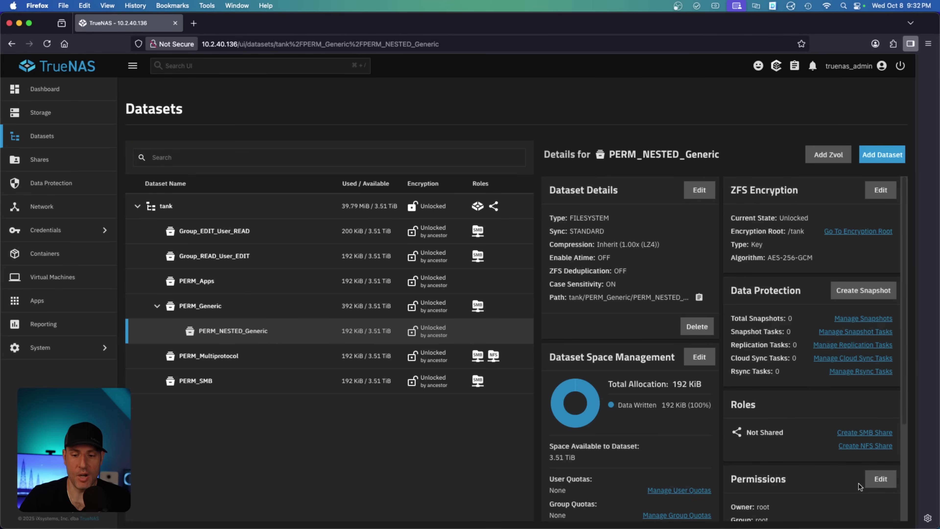
left_click(867, 483)
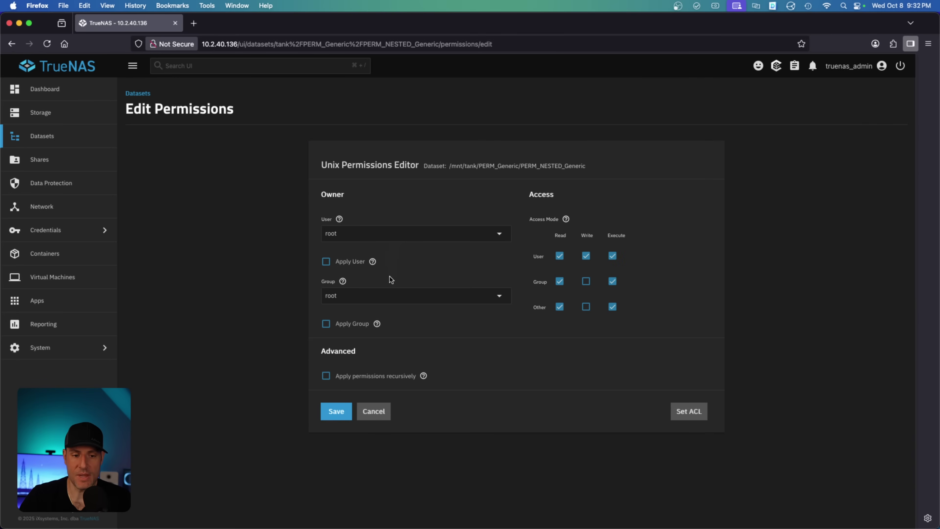
left_click(499, 234)
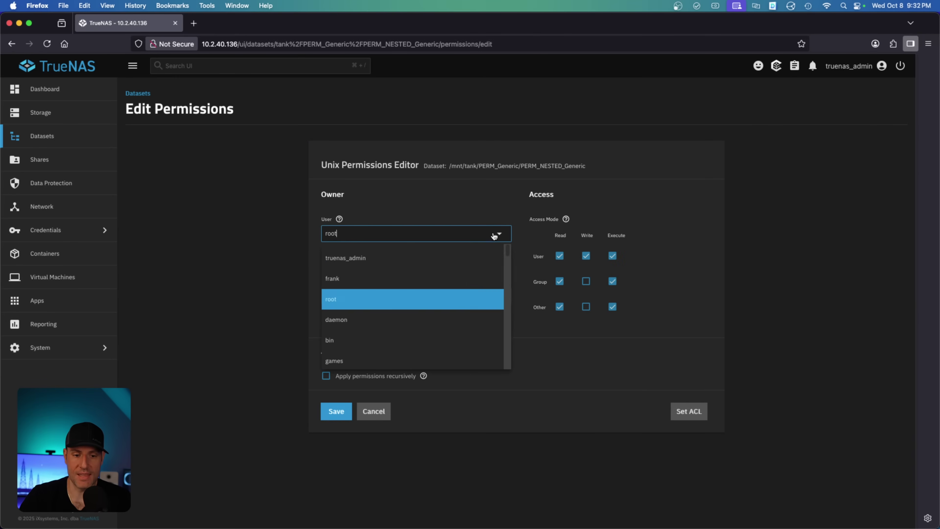
left_click(369, 281)
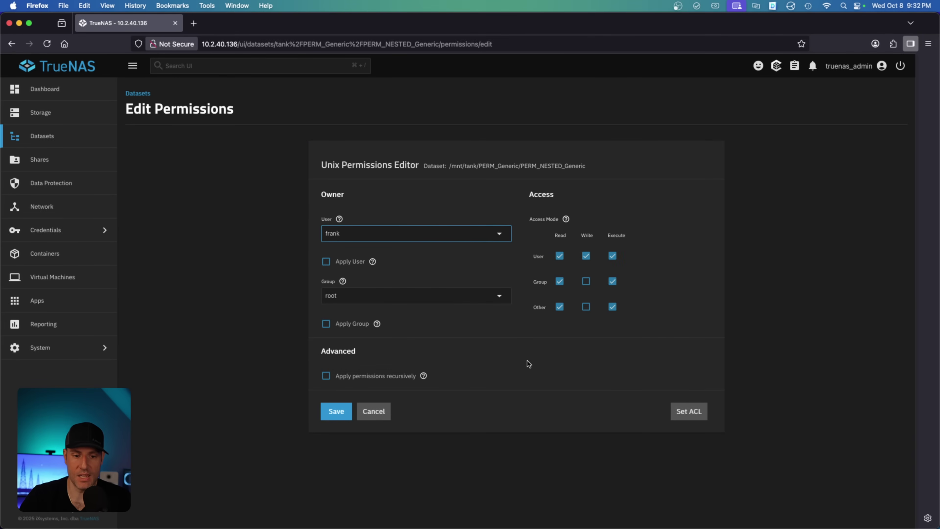
left_click_drag(355, 273, 350, 262)
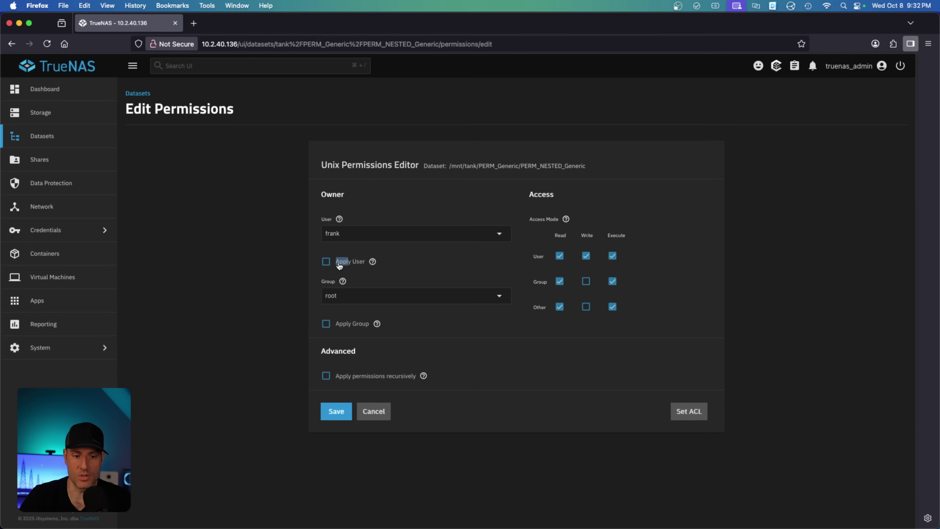
left_click(340, 264)
left_click(325, 261)
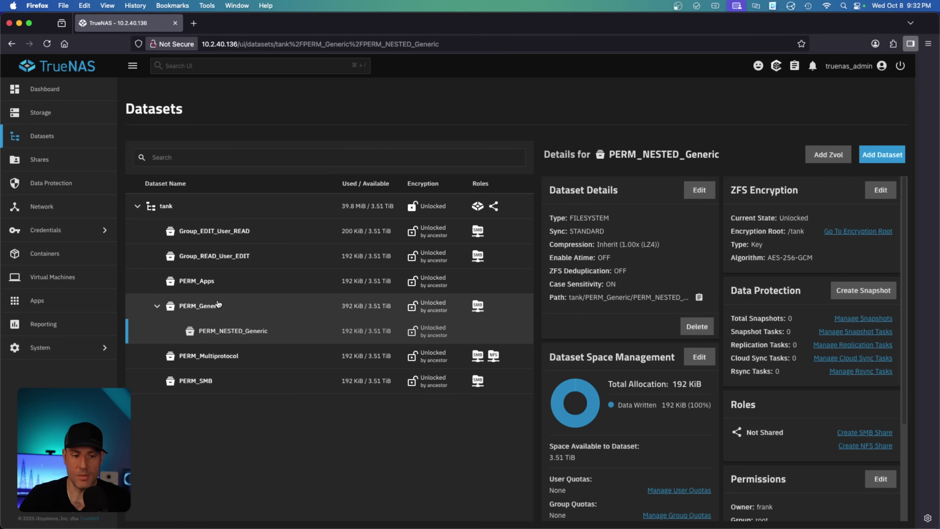
- Re-save PERM_Generic's access list, then view PERM_NESTED_Generic's owner and permissions
left_click(219, 308)
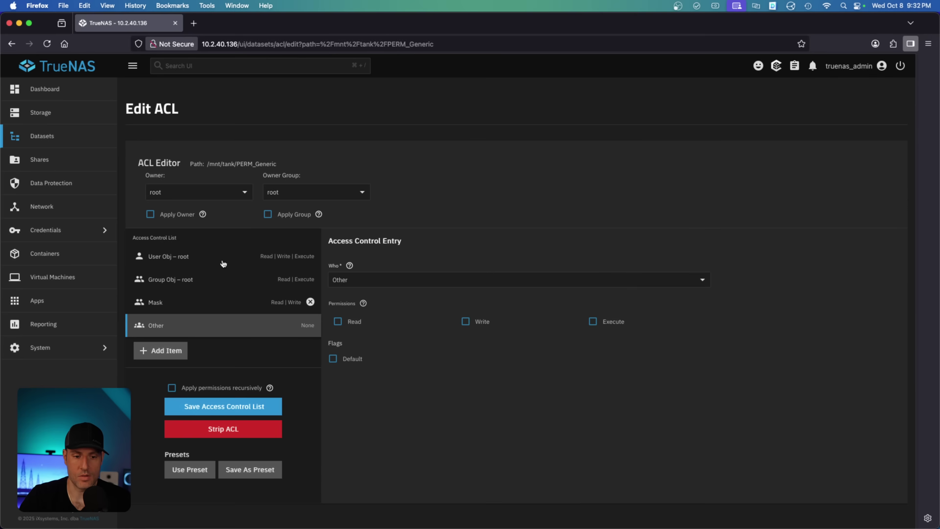
left_click(252, 406)
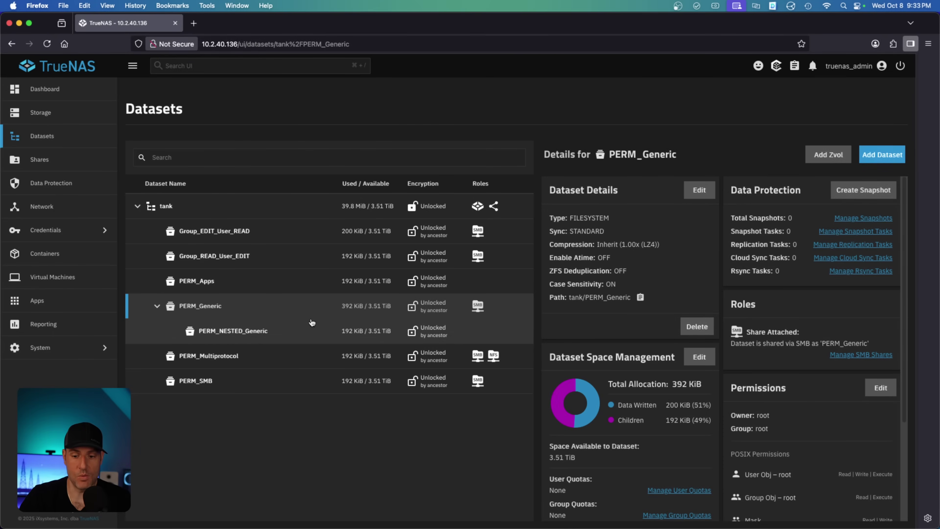
scroll(865, 431, "down", 3)
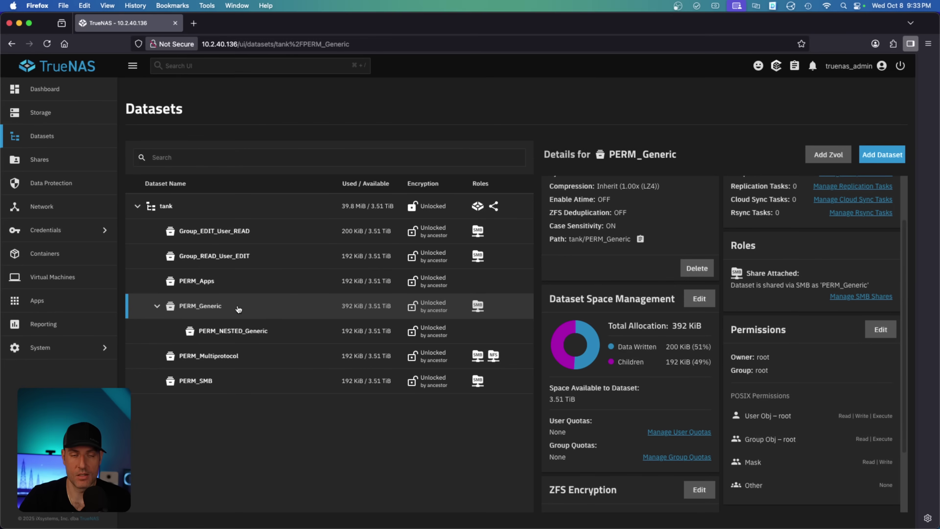
left_click(251, 331)
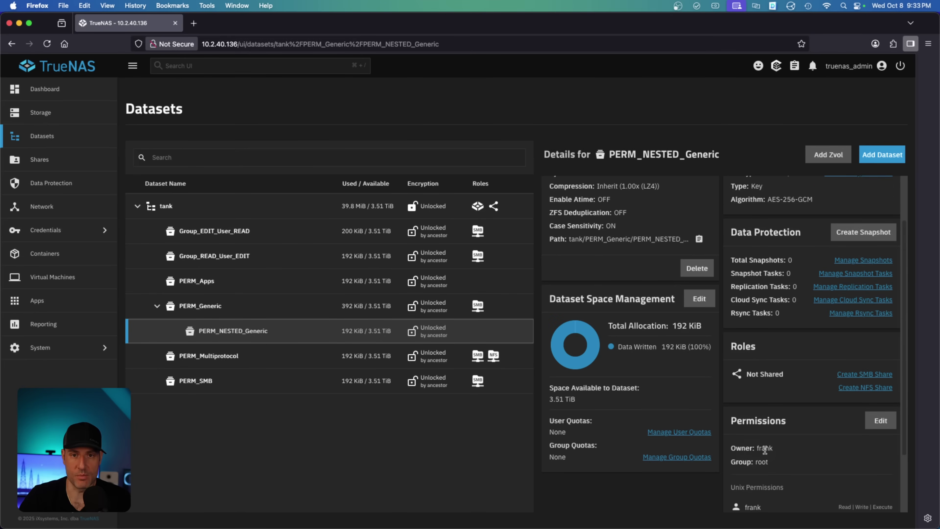
- In Finder, try connecting to smb://10.2.40.136/PERM_Generic/PERM_NESTED_Generic
double_click(394, 203)
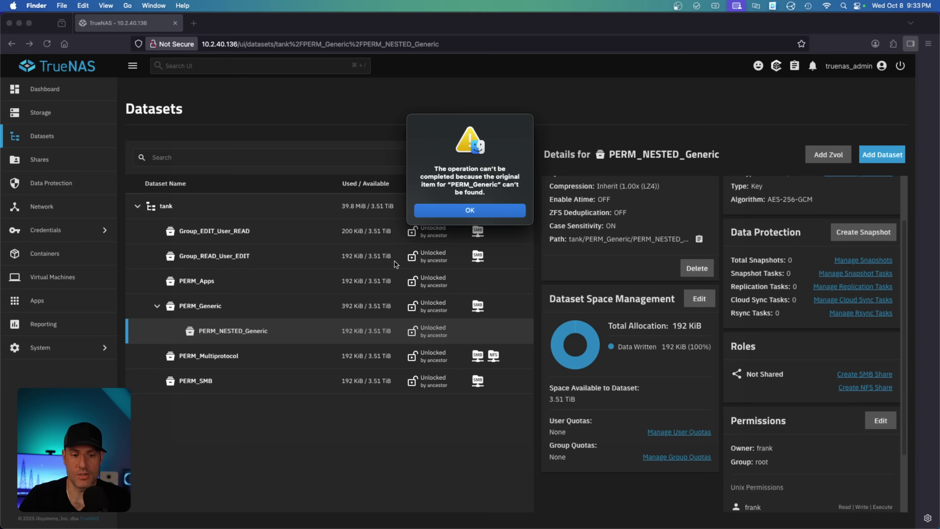
left_click(484, 211)
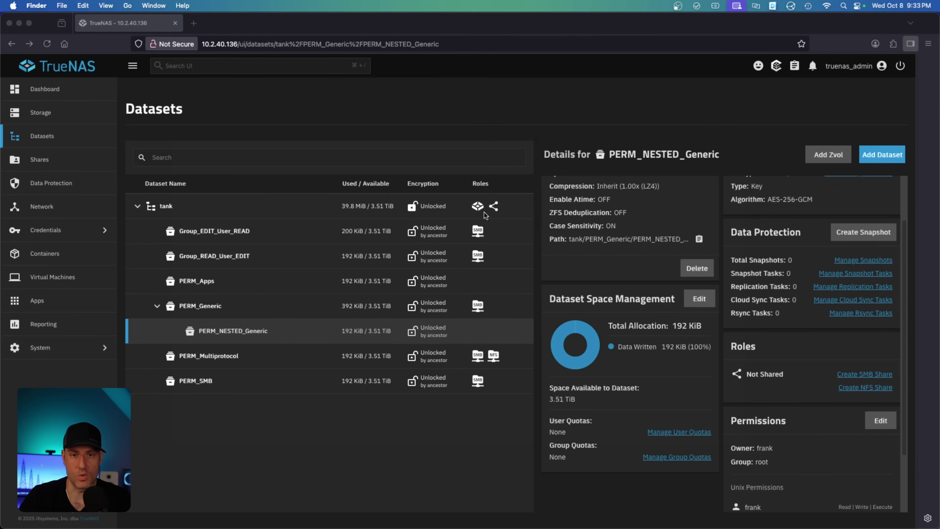
key("super+k")
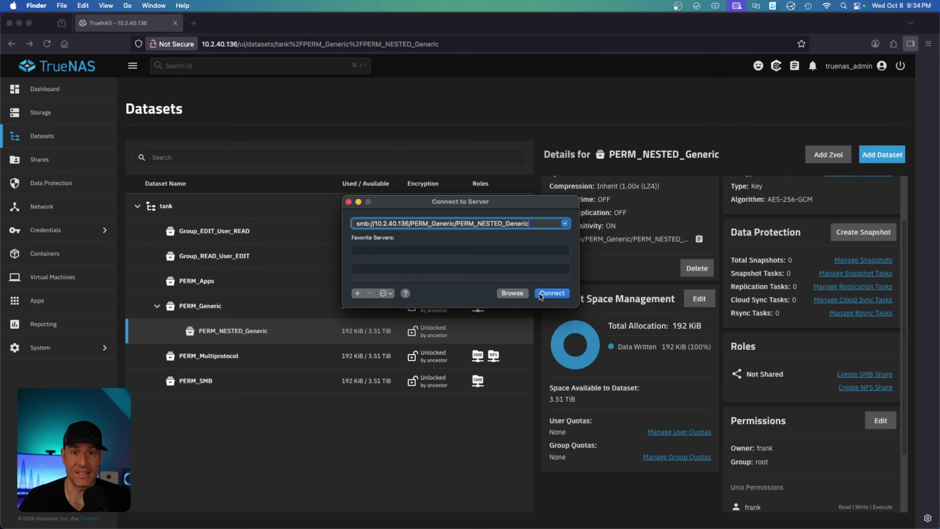
left_click(551, 293)
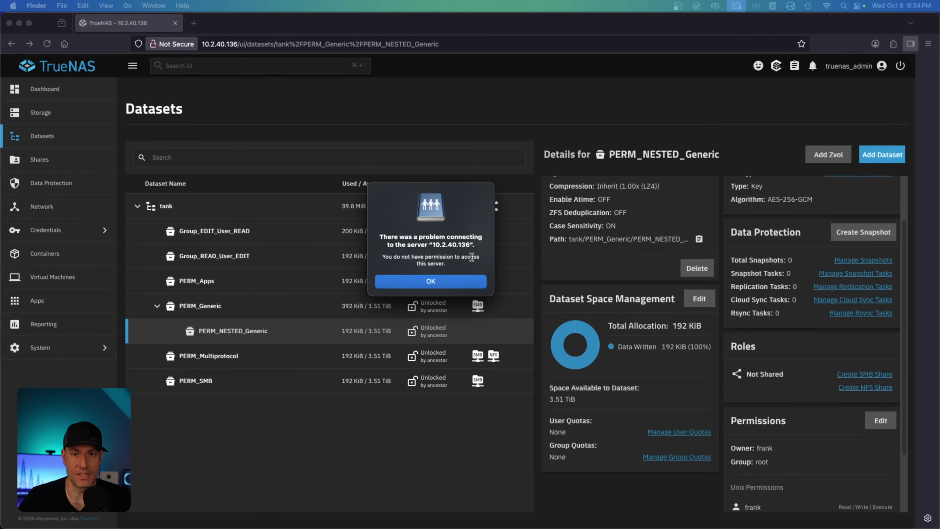
- Dismiss the no-permission error and bring up PERM_Generic's details in TrueNAS
left_click(451, 286)
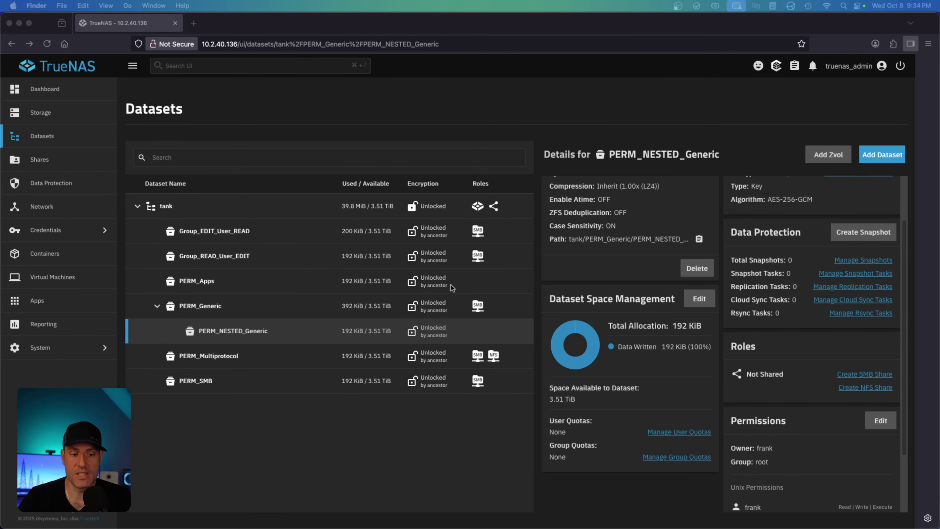
left_click(214, 314)
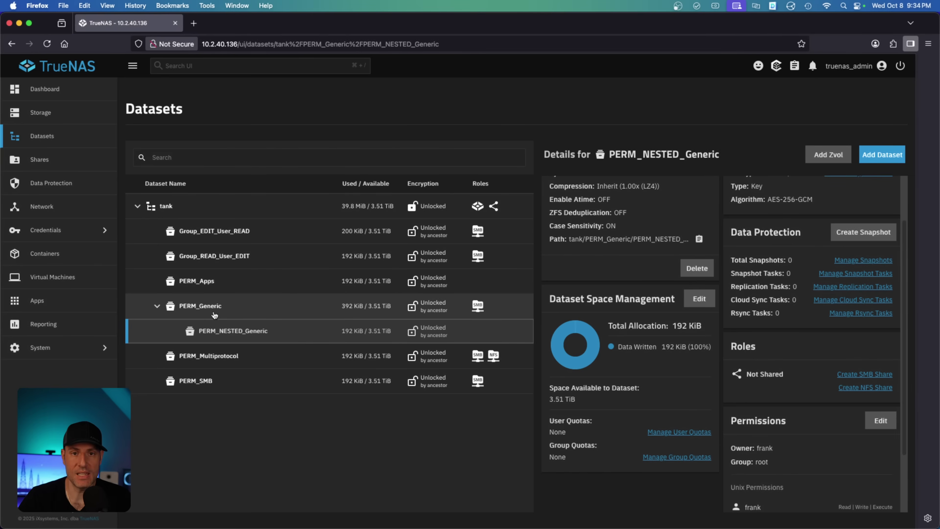
left_click(214, 314)
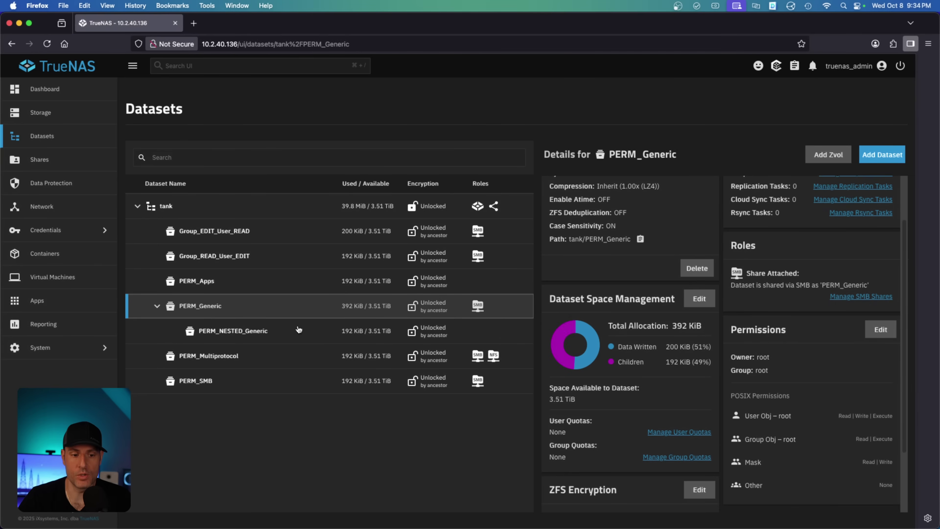
- Add Execute to the Other entry of PERM_Generic's ACL and save the list
left_click(895, 331)
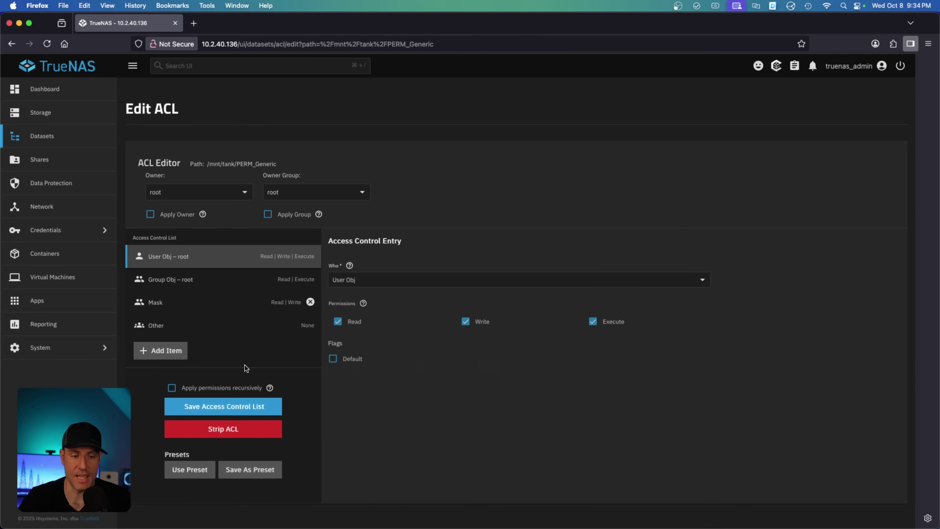
left_click(207, 330)
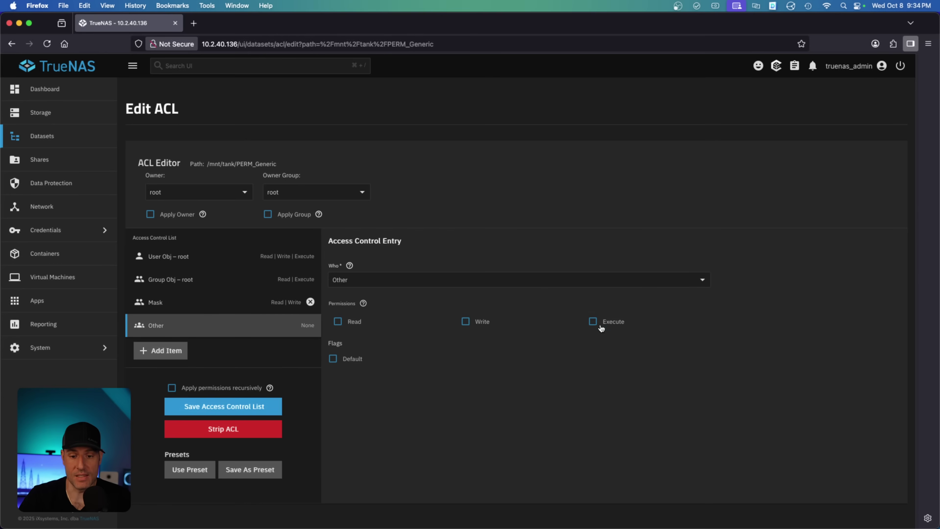
left_click(593, 322)
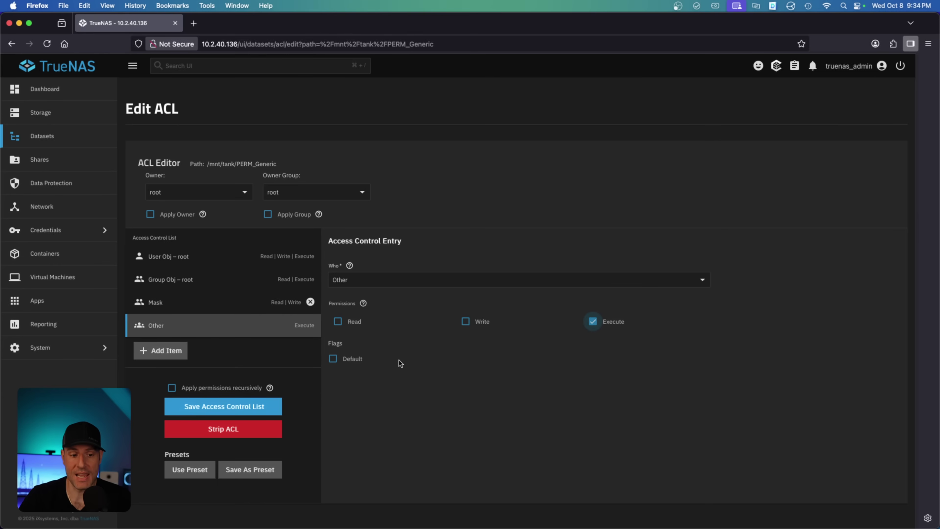
left_click(260, 411)
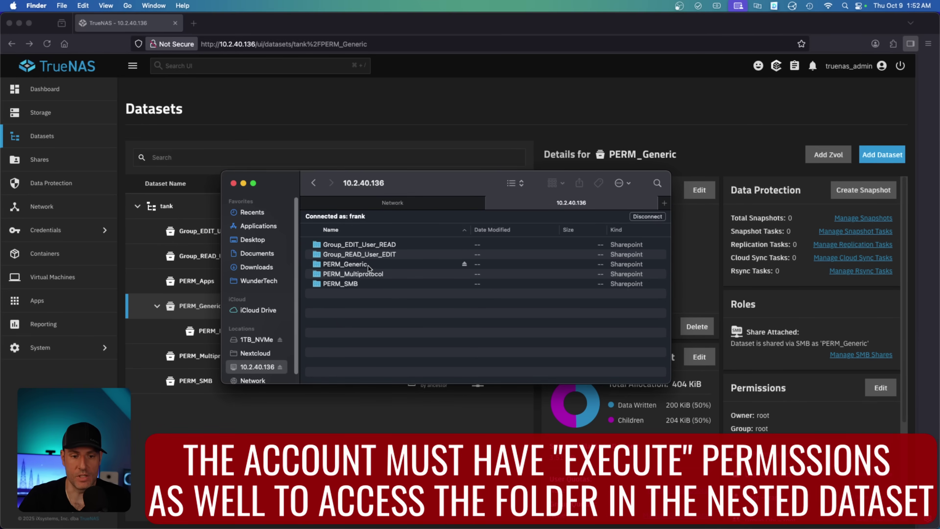
- Open PERM_Generic then PERM_NESTED_Generic in Finder, then select PERM_SMB in TrueNAS
double_click(368, 265)
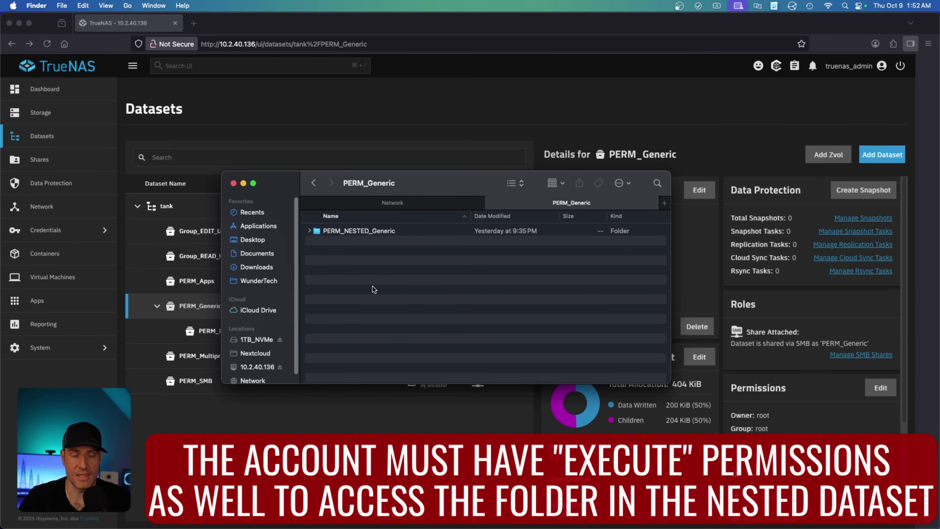
double_click(371, 234)
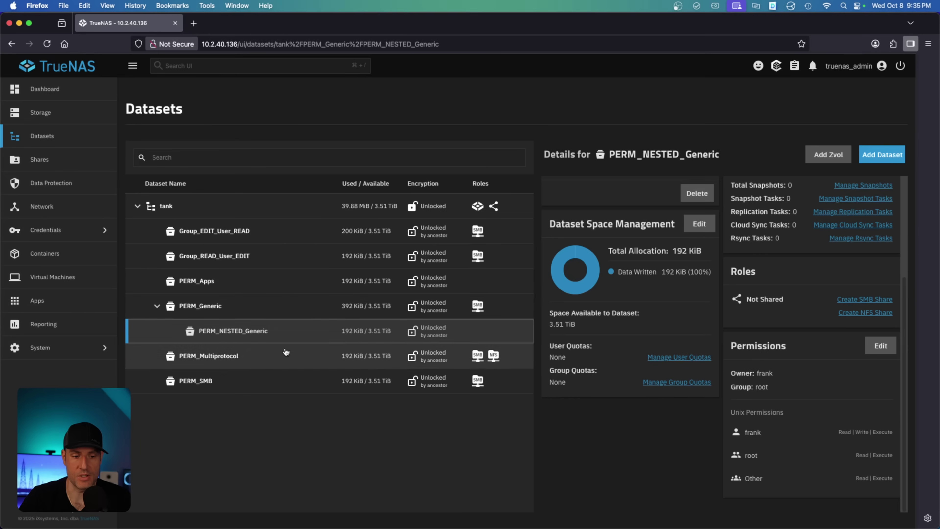
left_click(207, 381)
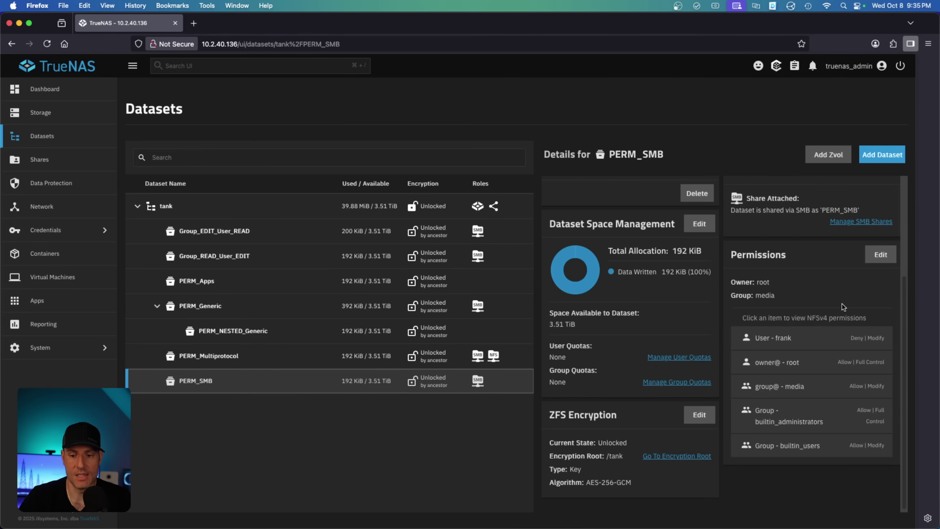
- Change the test user's deny entry in PERM_SMB's ACL to Traverse, then return to Datasets
left_click(880, 254)
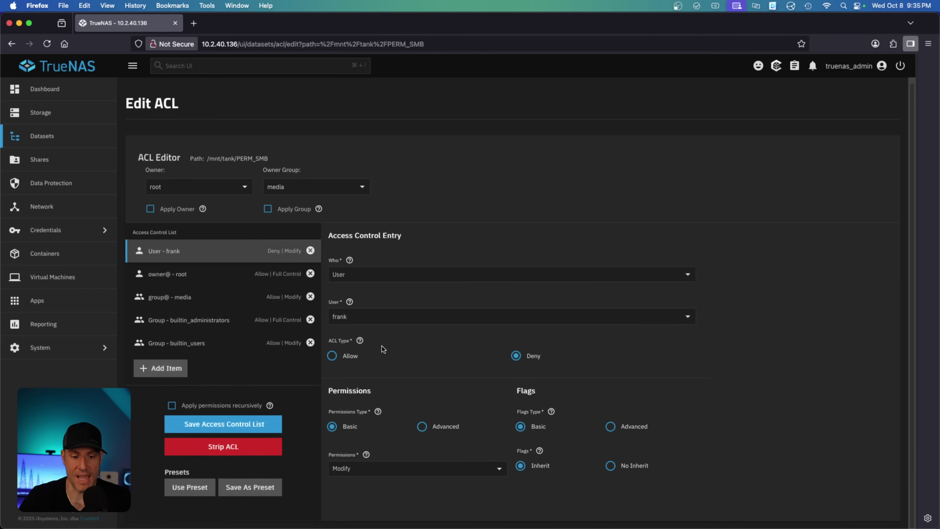
left_click(381, 471)
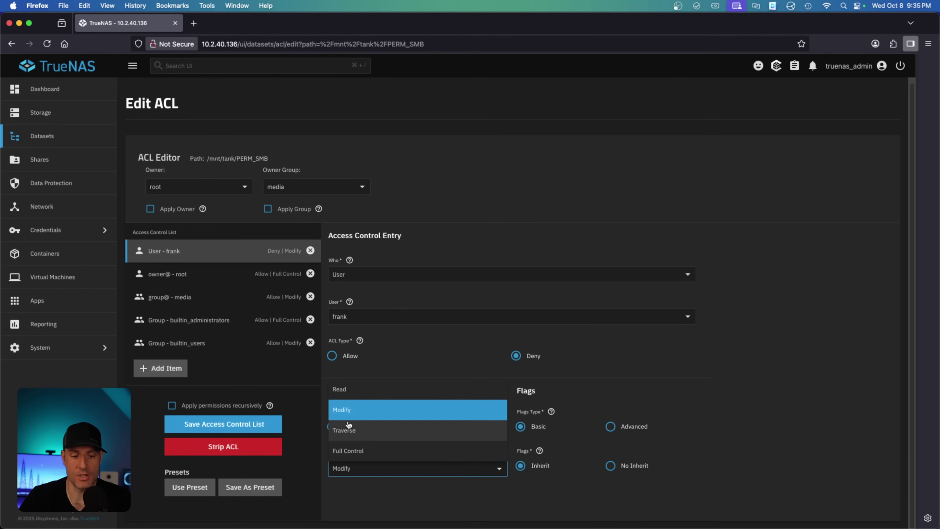
left_click(372, 436)
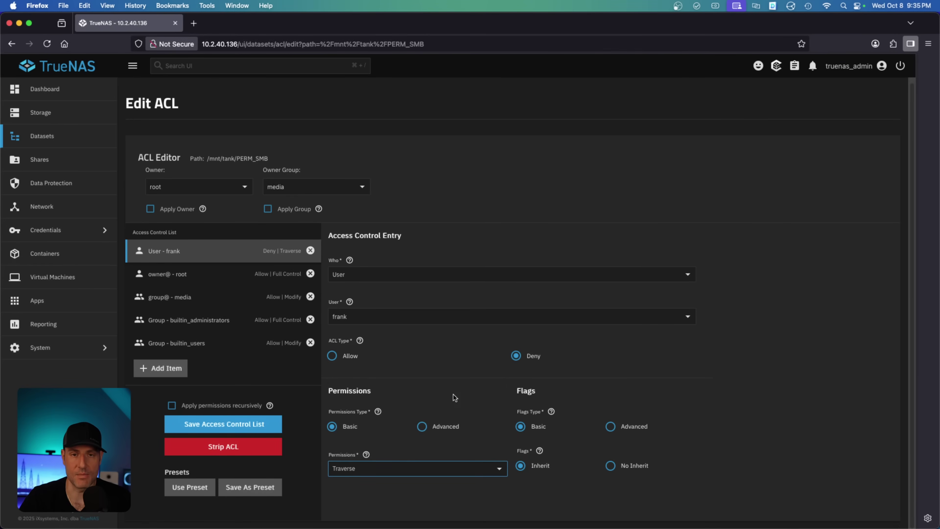
left_click(82, 138)
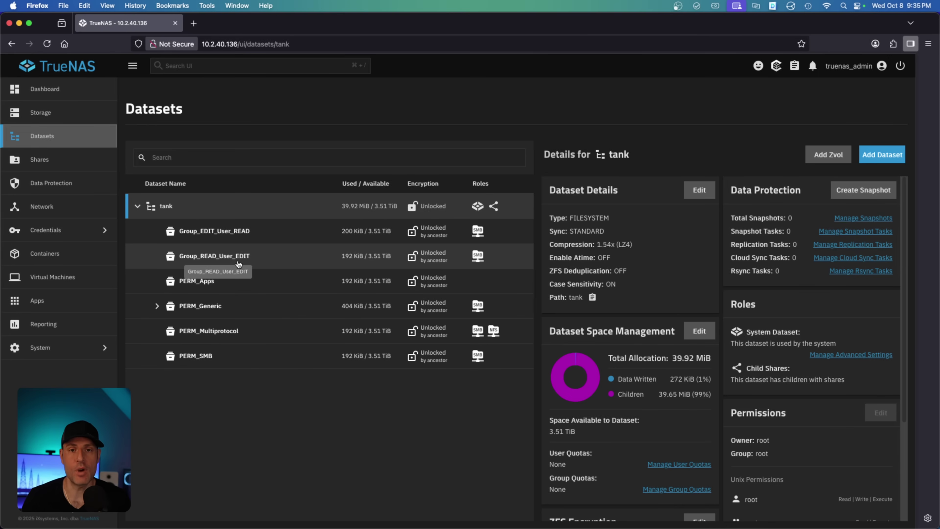
- Open Group_EDIT_User_READ's ACL and review the test user's deny-write entry and builtin_users' Modify entry
left_click(237, 237)
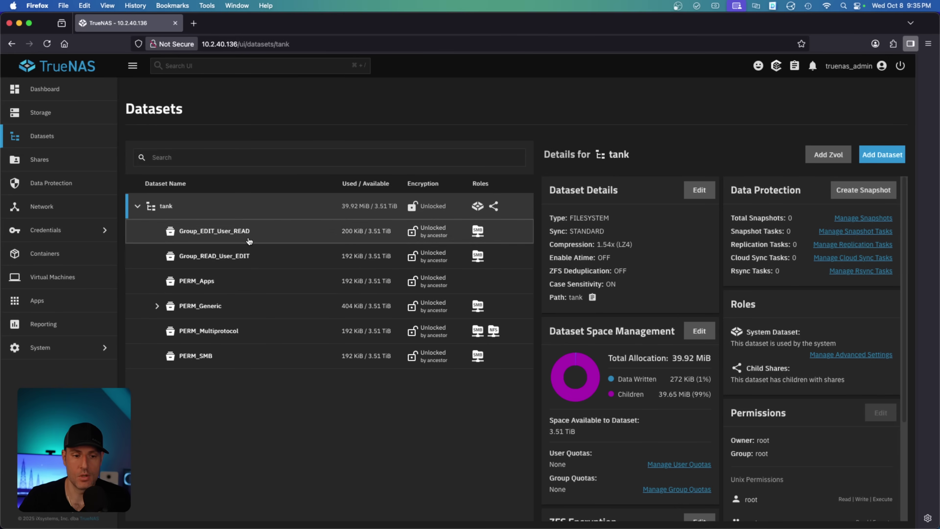
left_click(874, 403)
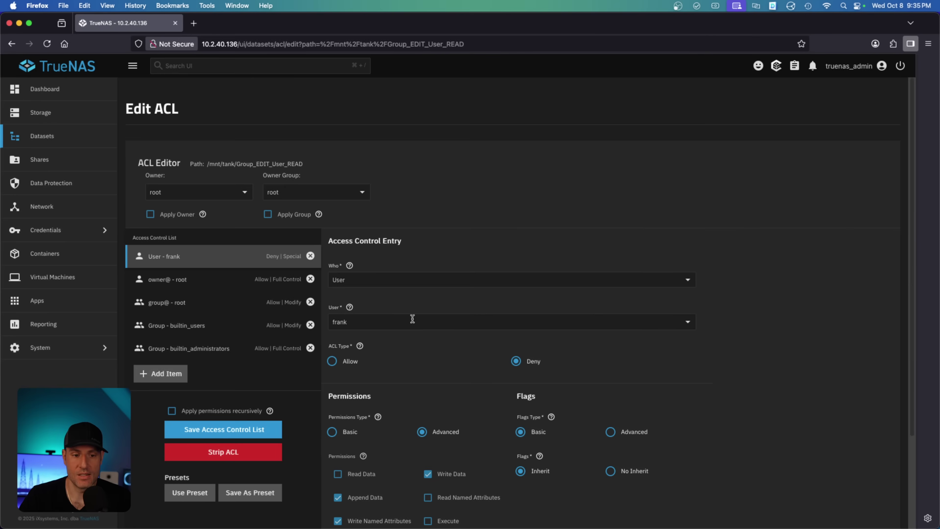
scroll(381, 348, "down", 2)
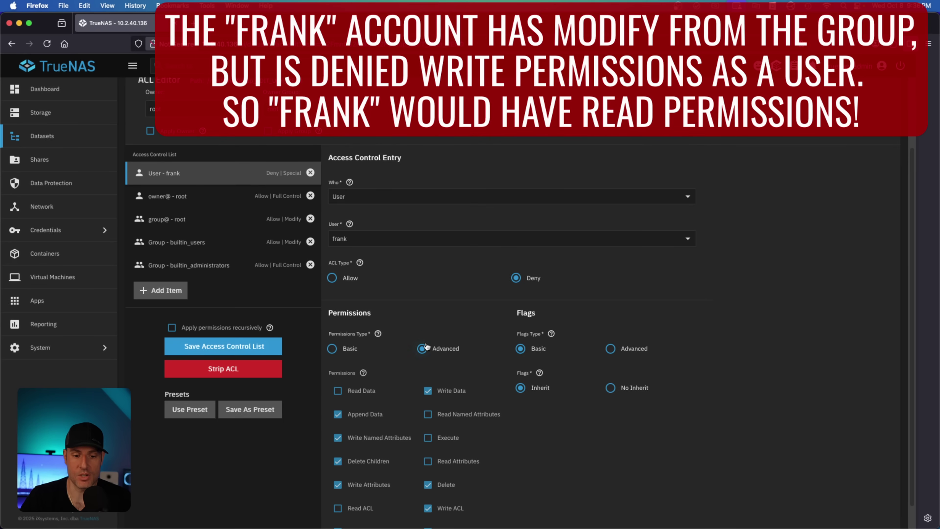
scroll(457, 436, "down", 2)
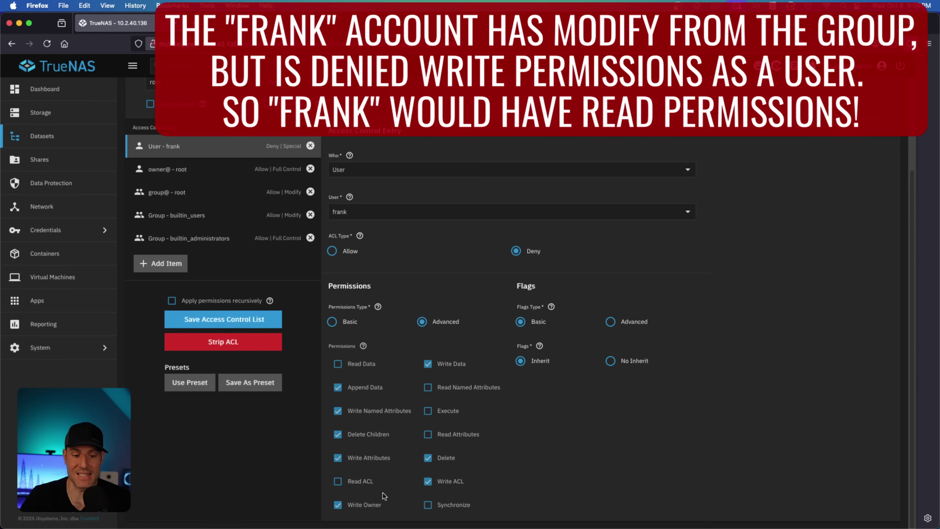